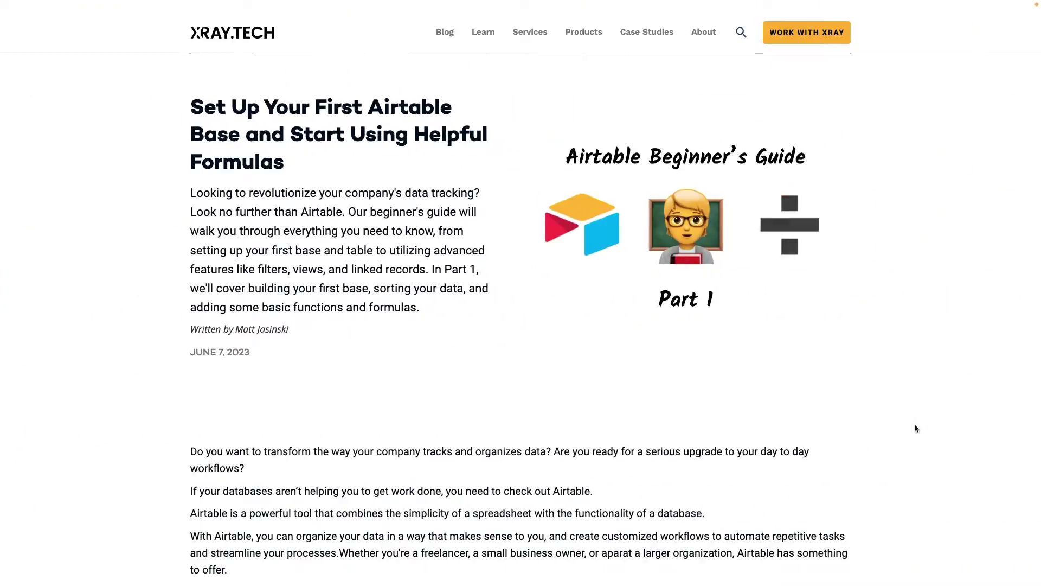
Scroll the XRay.Tech beginner's guide down to 'Sort your data however you'd like with filters and views'
scroll(915, 428, down, 15)
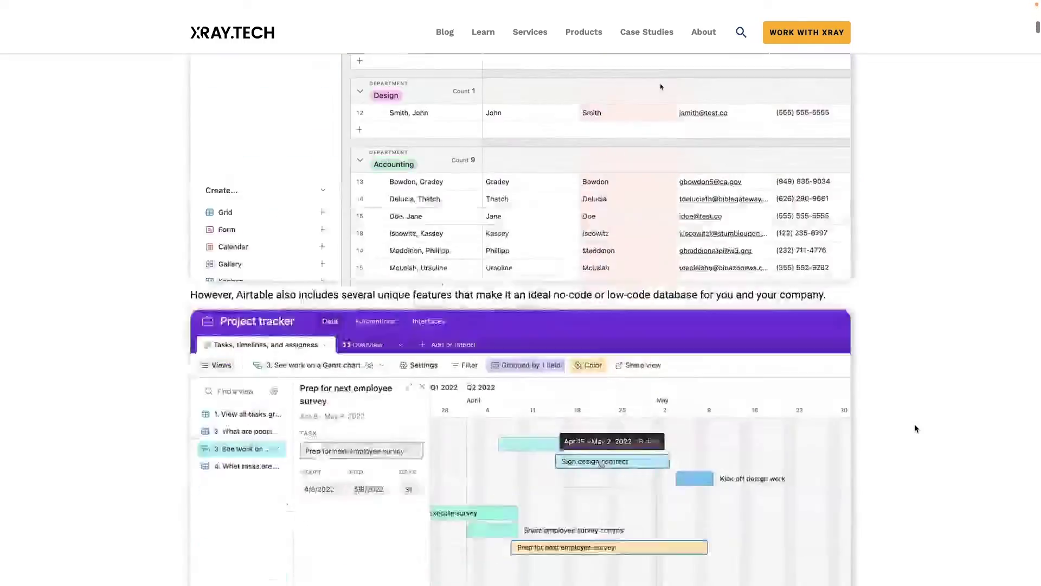
scroll(916, 429, down, 20)
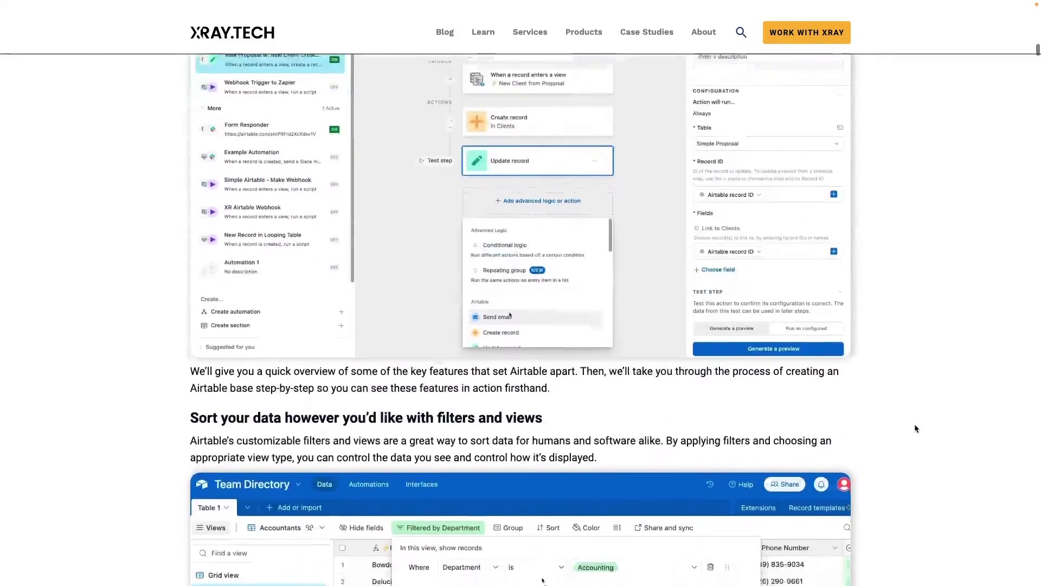
scroll(915, 424, down, 2)
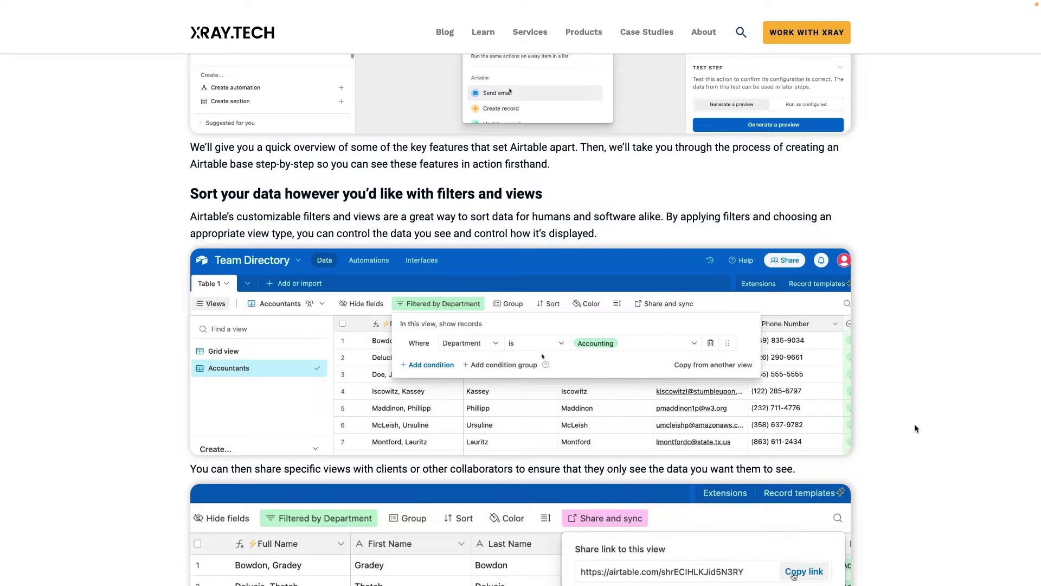
Switch to the Content Management base and scroll right through the Content table's columns
key(ctrl+Left)
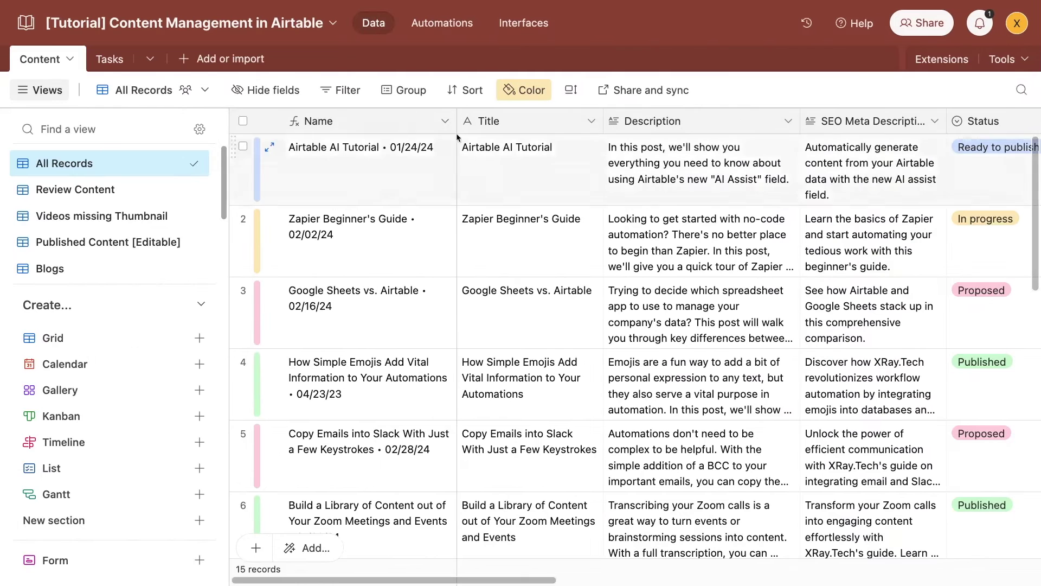
scroll(666, 122, right, 1)
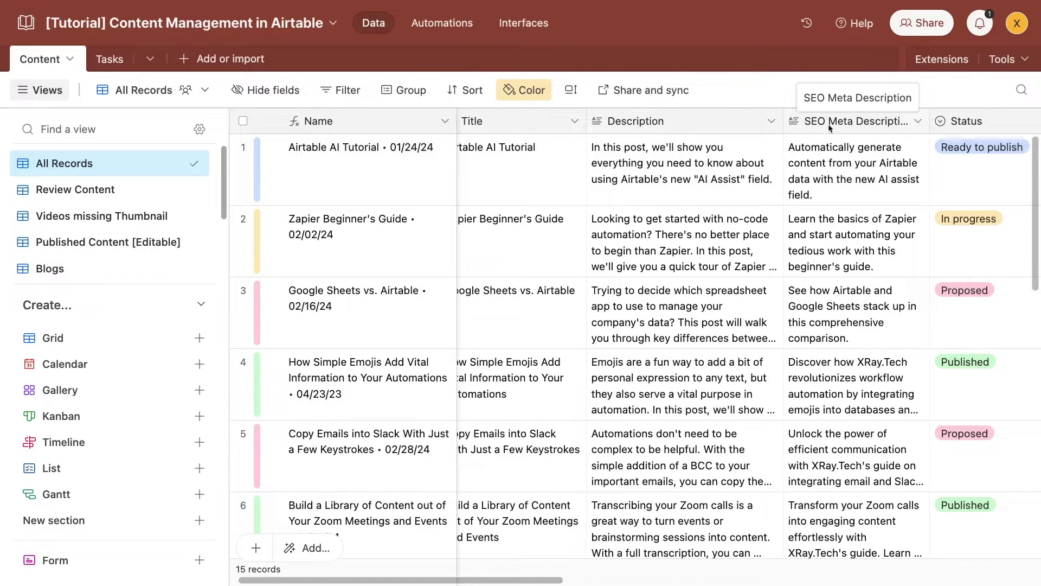
scroll(827, 127, right, 3)
scroll(828, 128, right, 8)
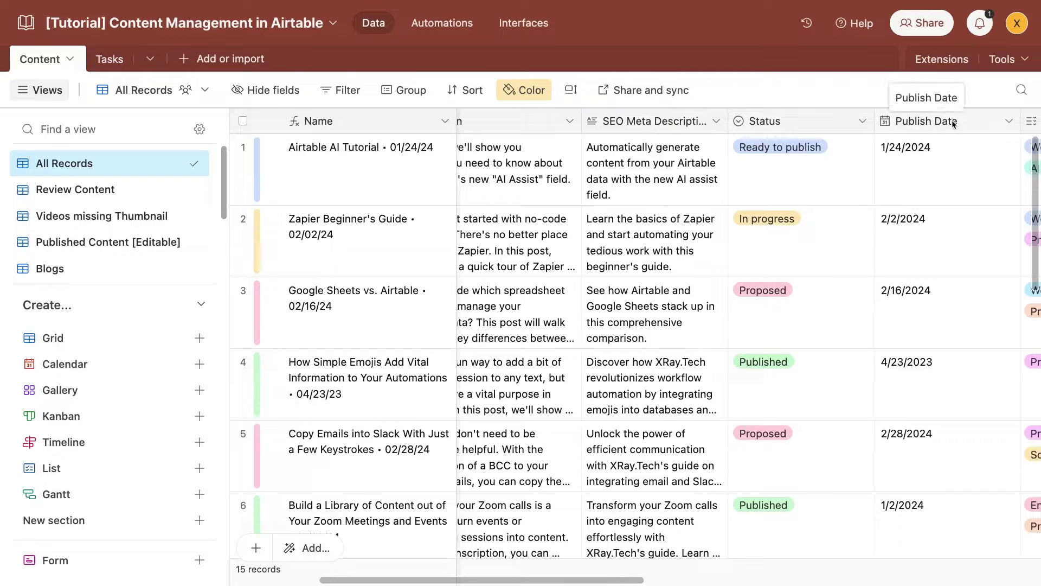
scroll(954, 123, right, 6)
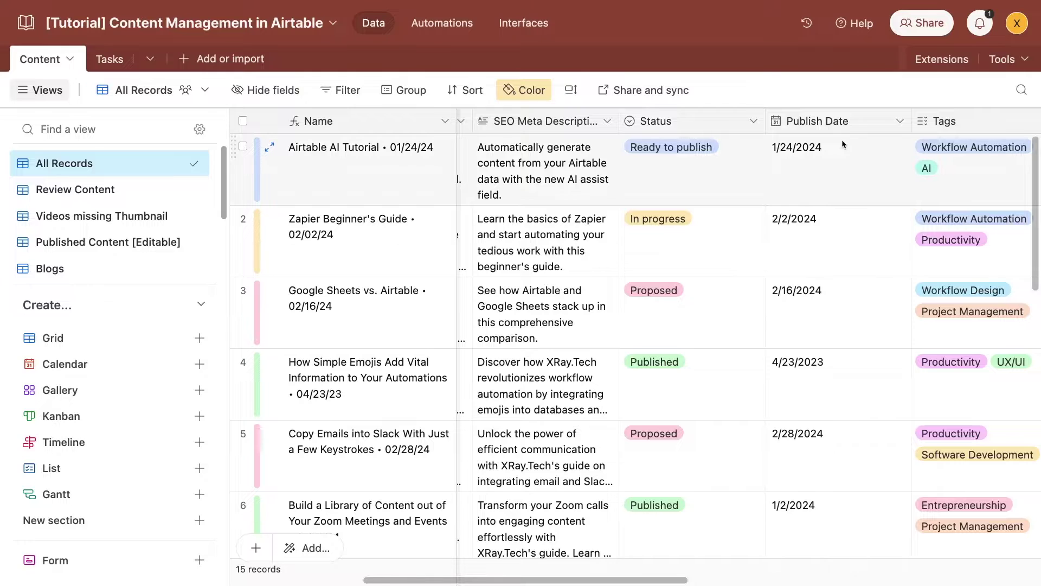
scroll(841, 143, right, 5)
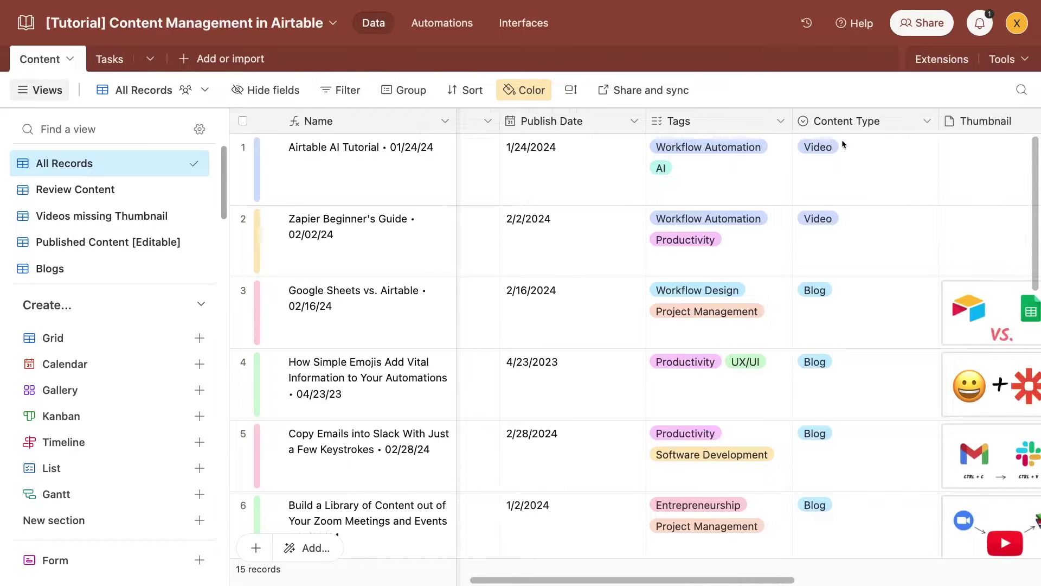
scroll(843, 143, right, 8)
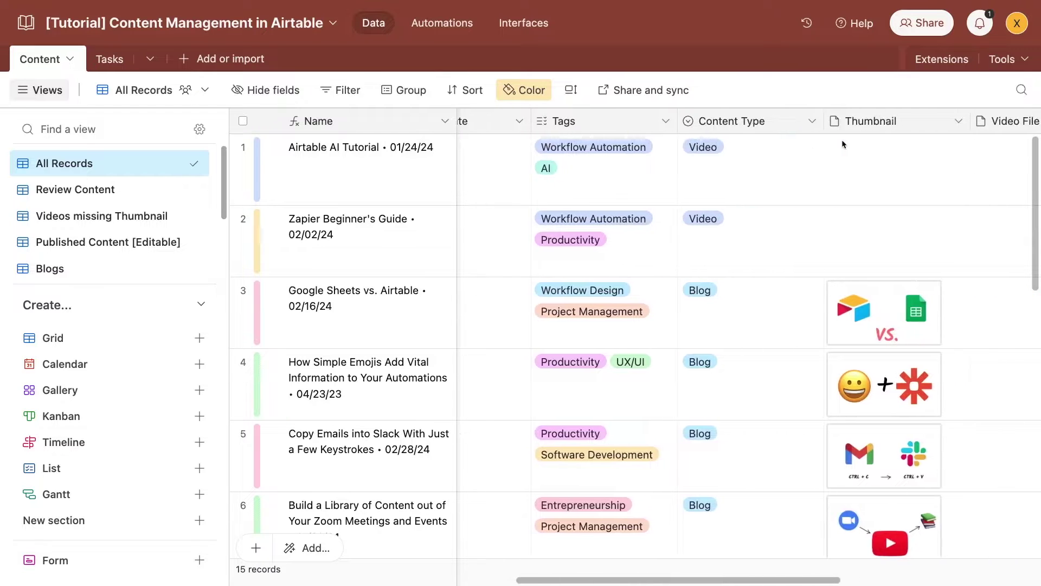
scroll(843, 144, right, 2)
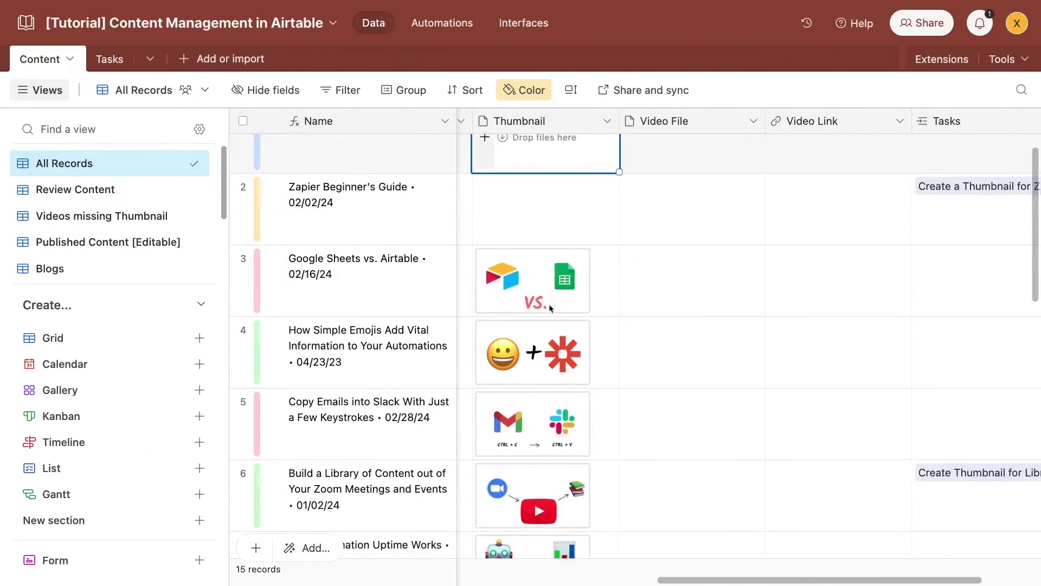
Scroll down the Content table's rows to review thumbnails, video files and video links
scroll(549, 303, down, 3)
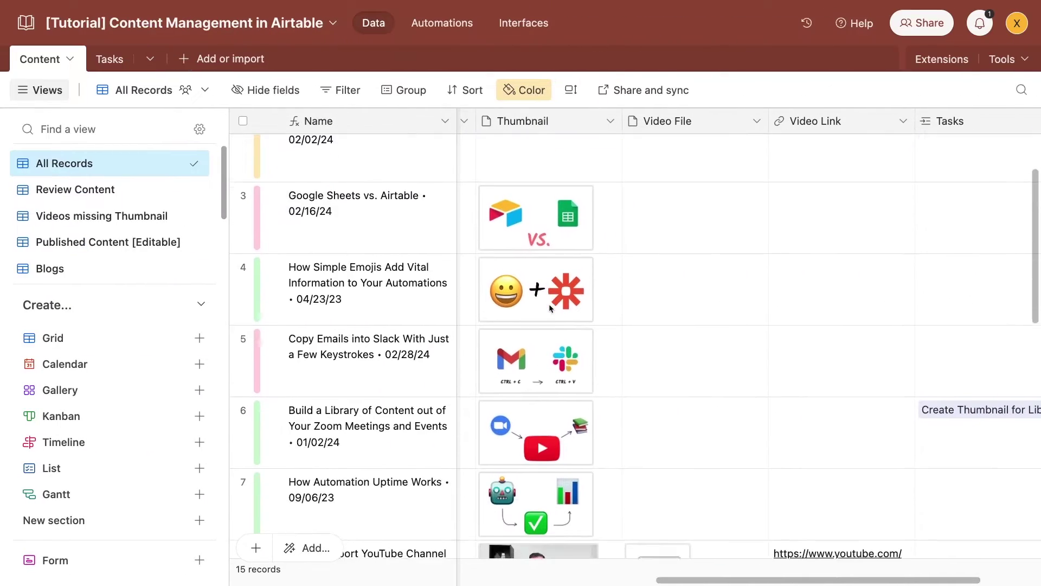
scroll(549, 307, down, 4)
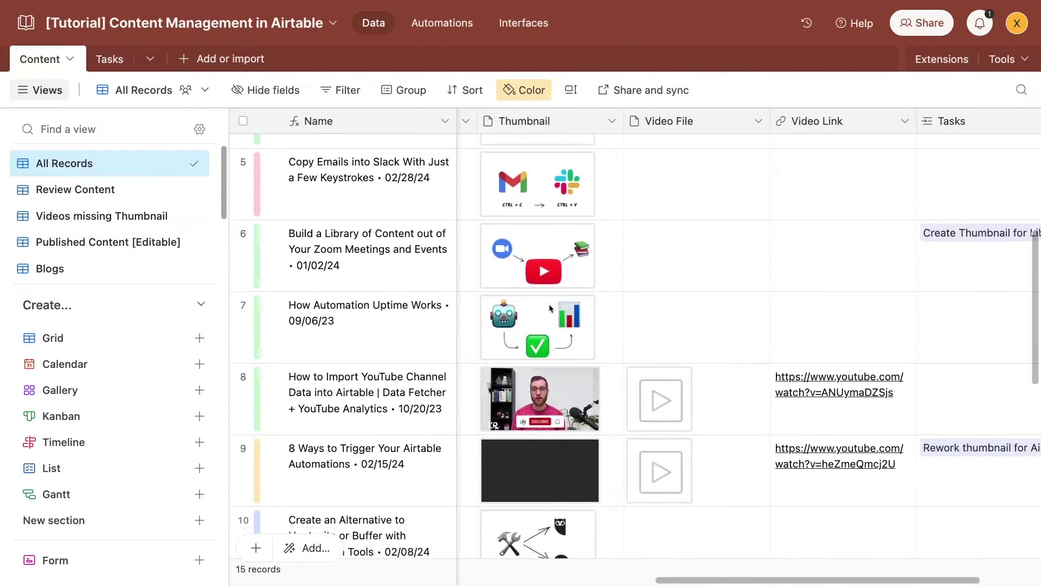
scroll(549, 307, down, 3)
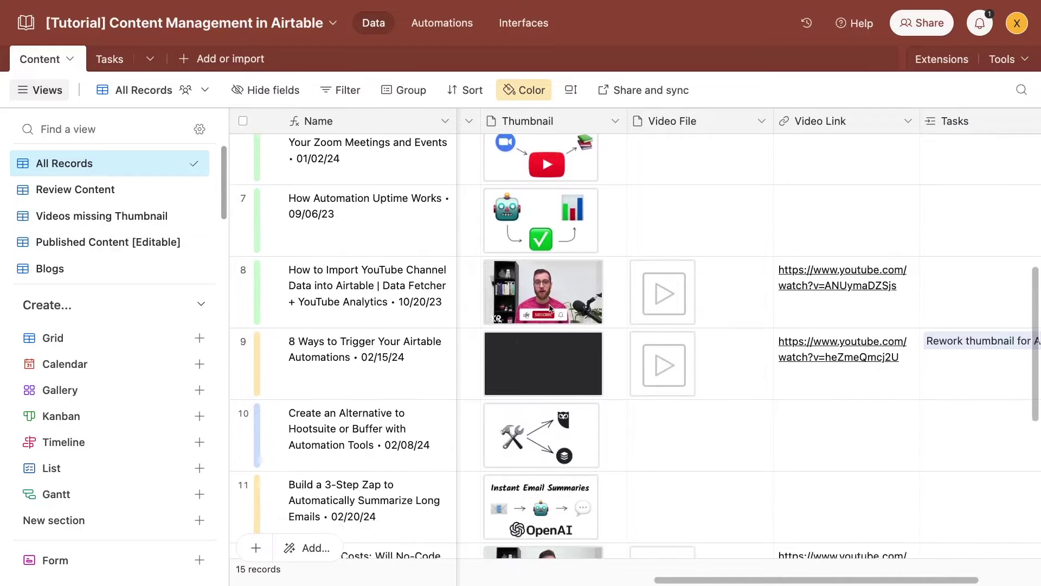
scroll(549, 308, down, 2)
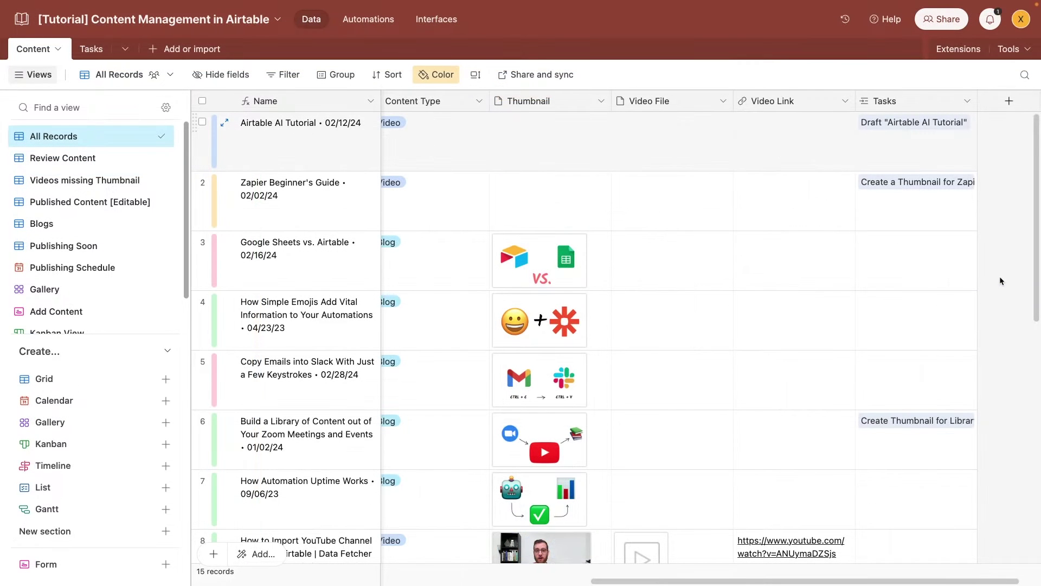
click(884, 102)
double_click(885, 102)
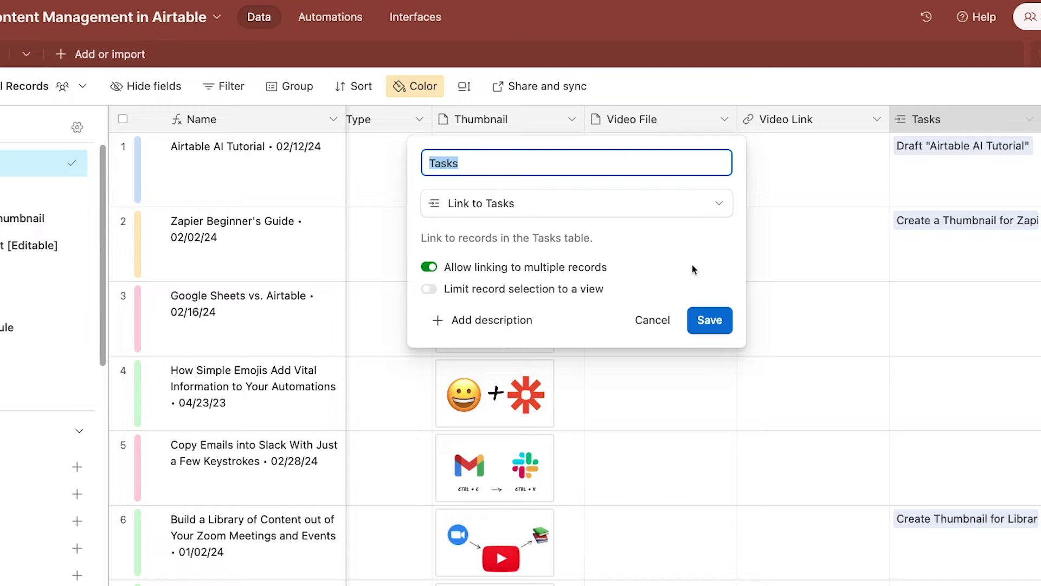
click(710, 320)
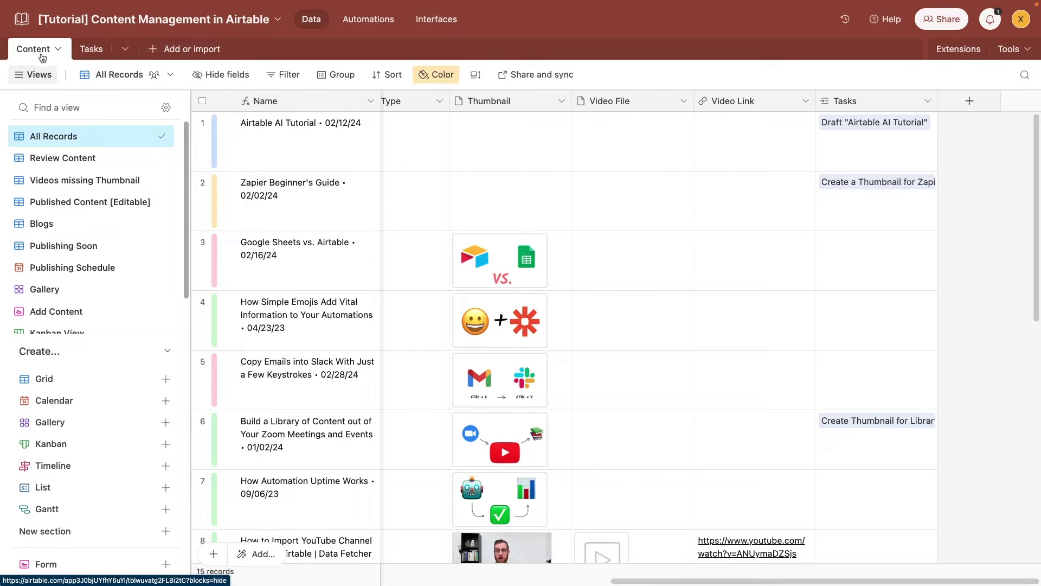
In the Tasks table, inspect the draft Airtable AI Tutorial task's Related Content link and Publish Date
click(86, 52)
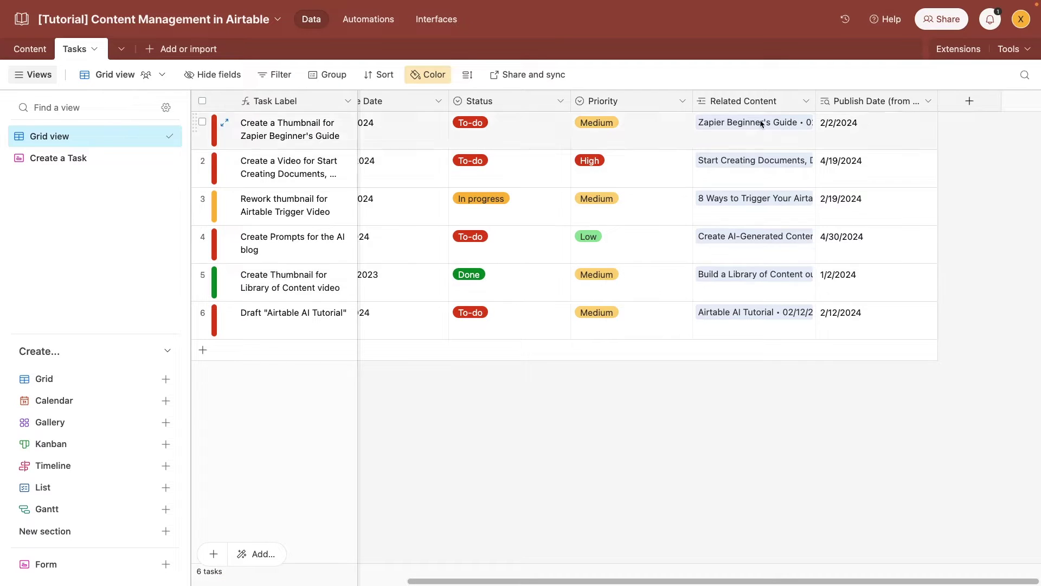
click(749, 324)
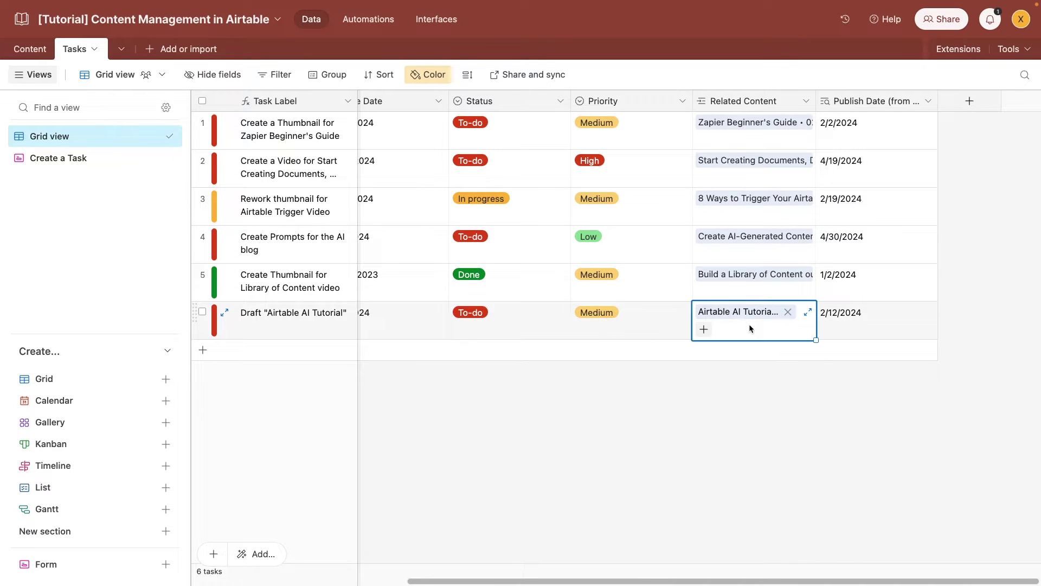
click(705, 327)
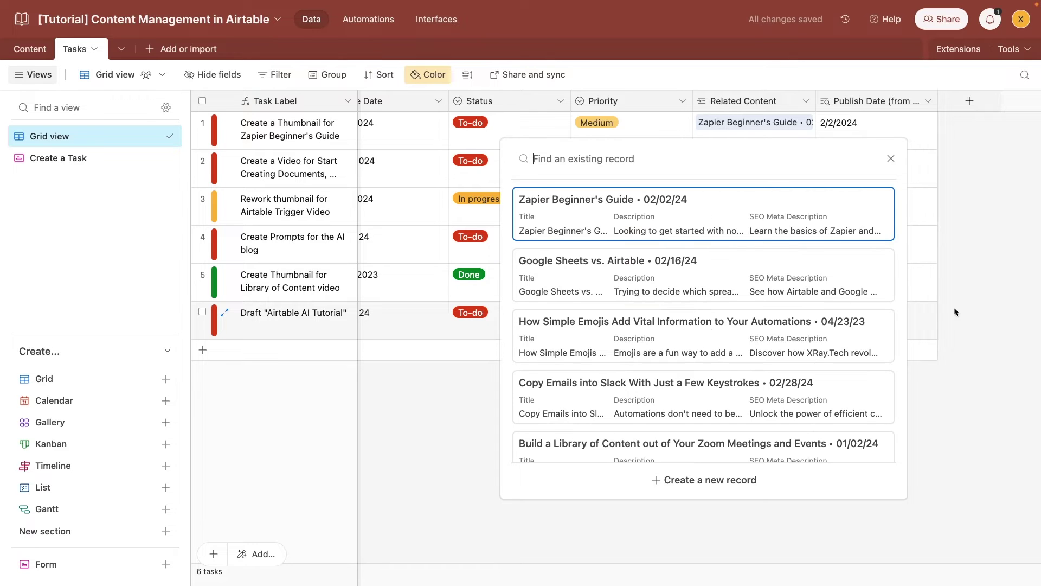
click(979, 360)
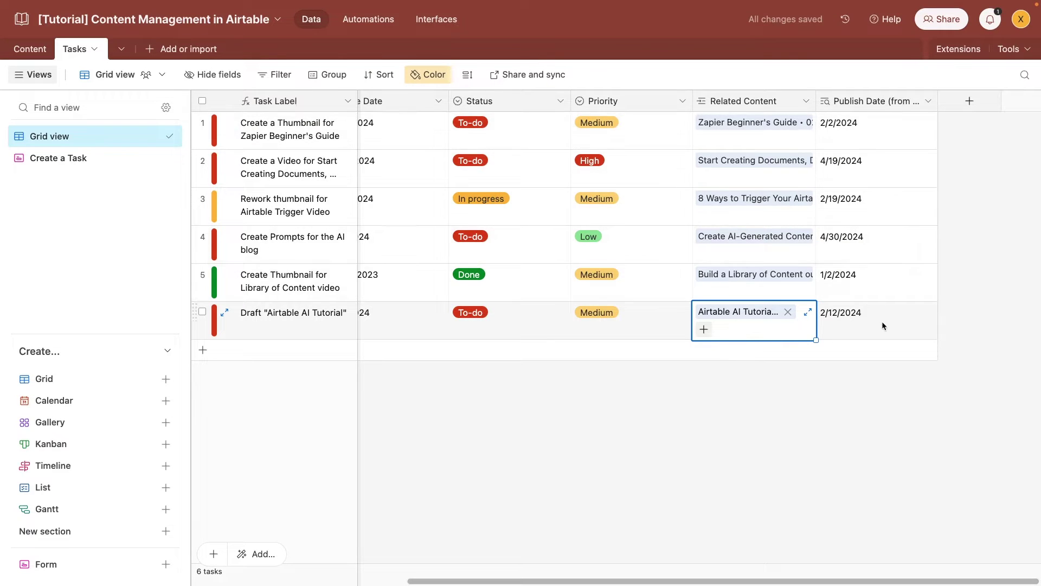
click(861, 326)
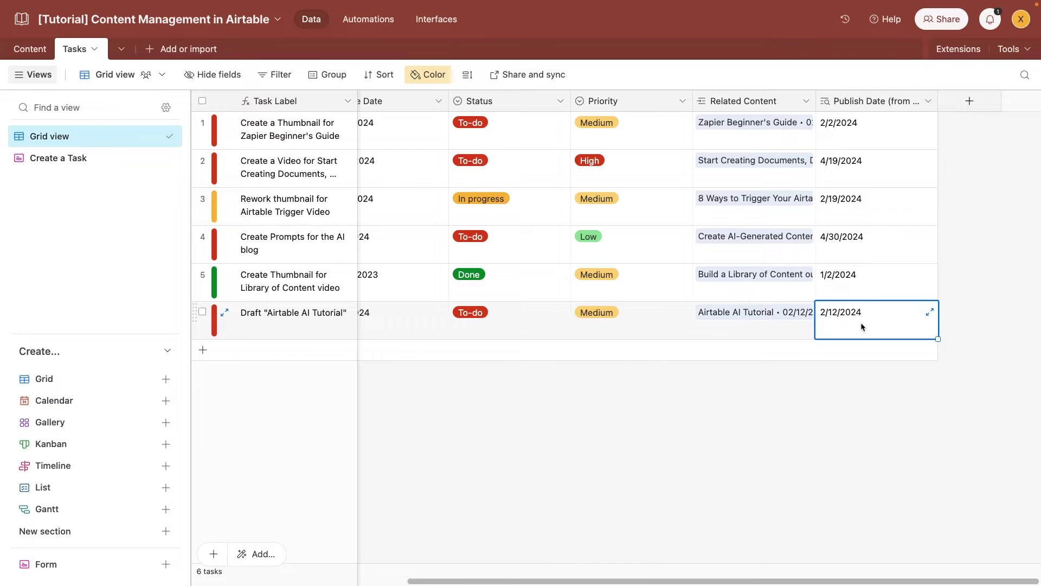
click(865, 375)
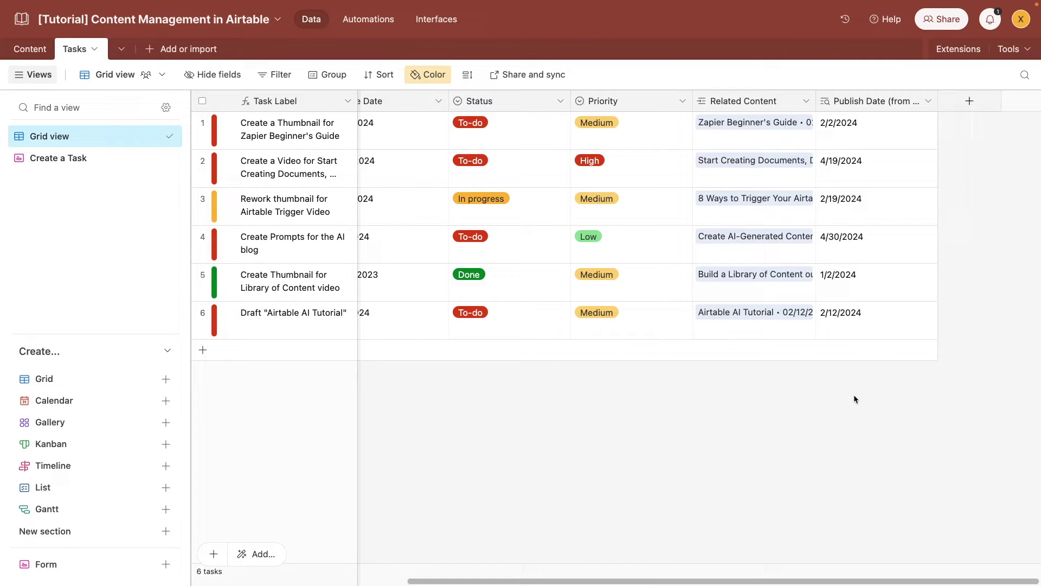
click(301, 329)
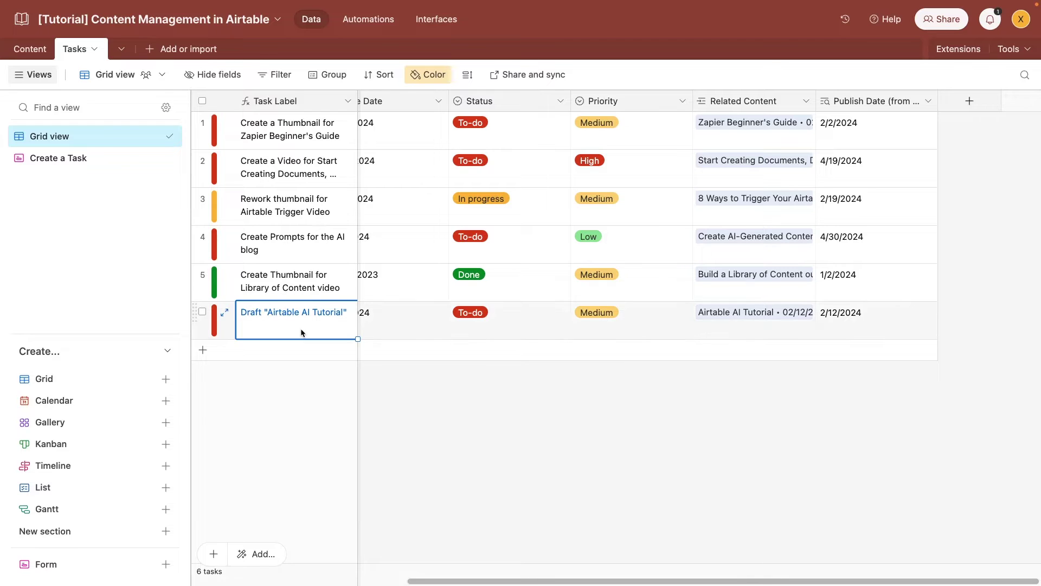
click(741, 317)
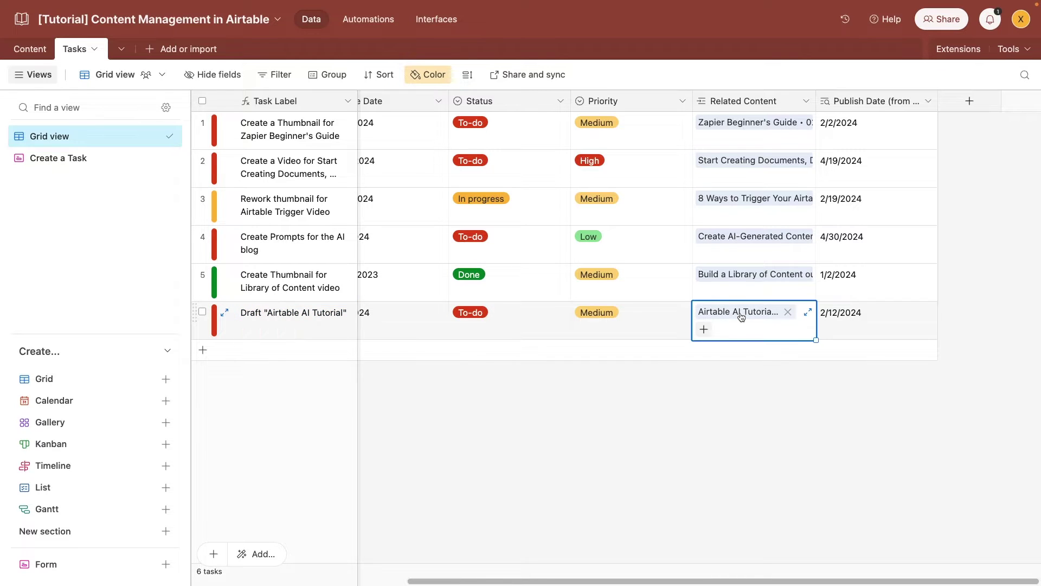
click(782, 367)
click(853, 316)
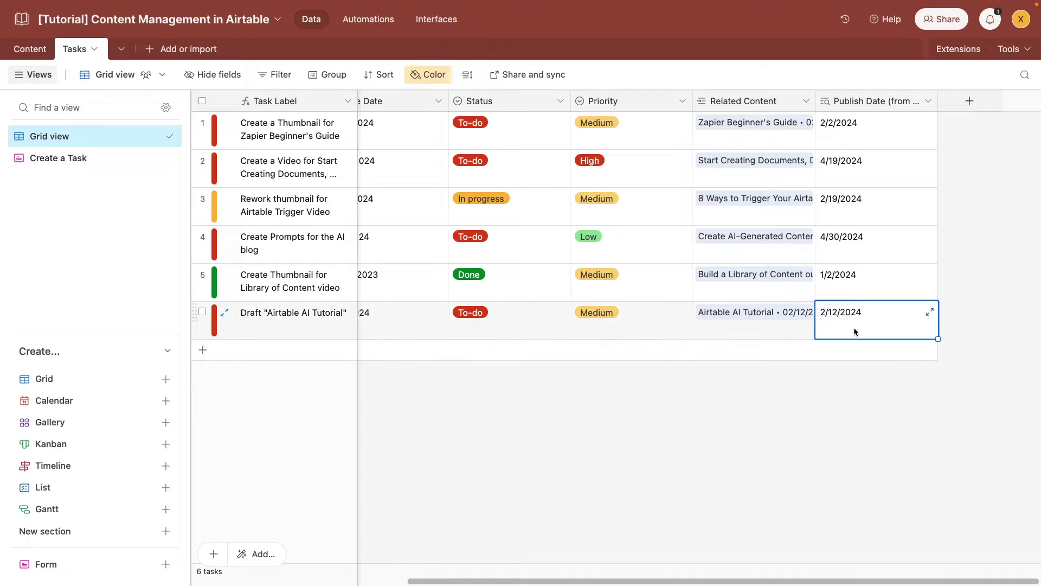
Change Airtable AI Tutorial's Publish Date in the Content table to 2/19/2024 and check Tasks
click(30, 49)
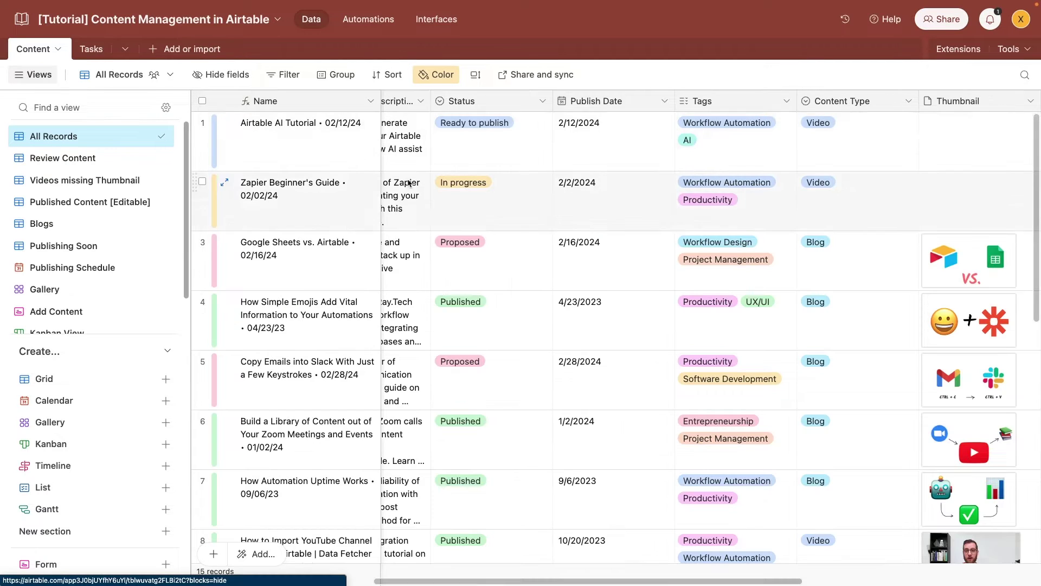
click(595, 139)
click(596, 141)
click(596, 237)
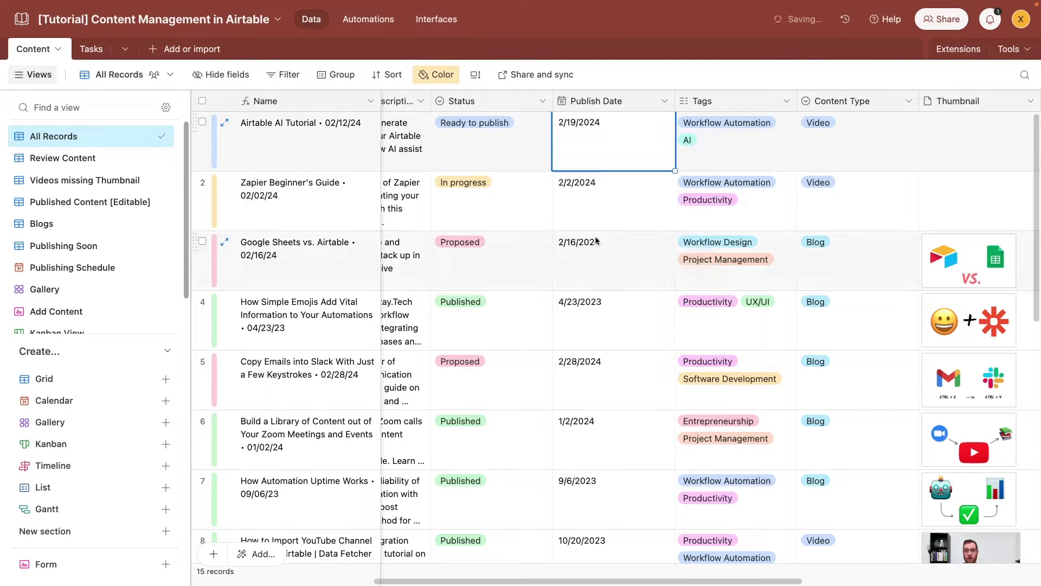
click(91, 49)
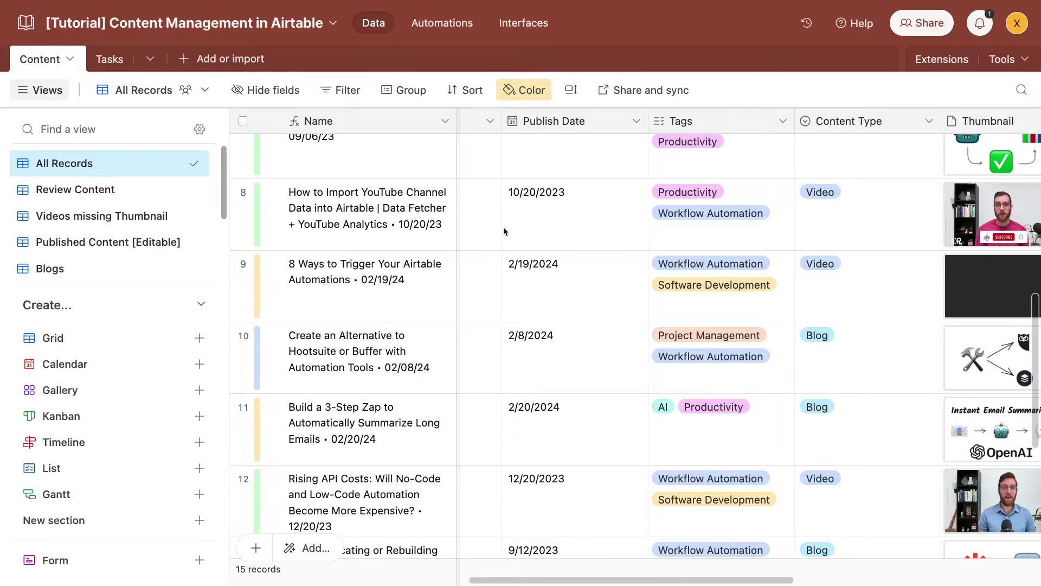
Replace the date-formatting part of the Name formula with a {Content Type} reference and confirm saving
click(444, 122)
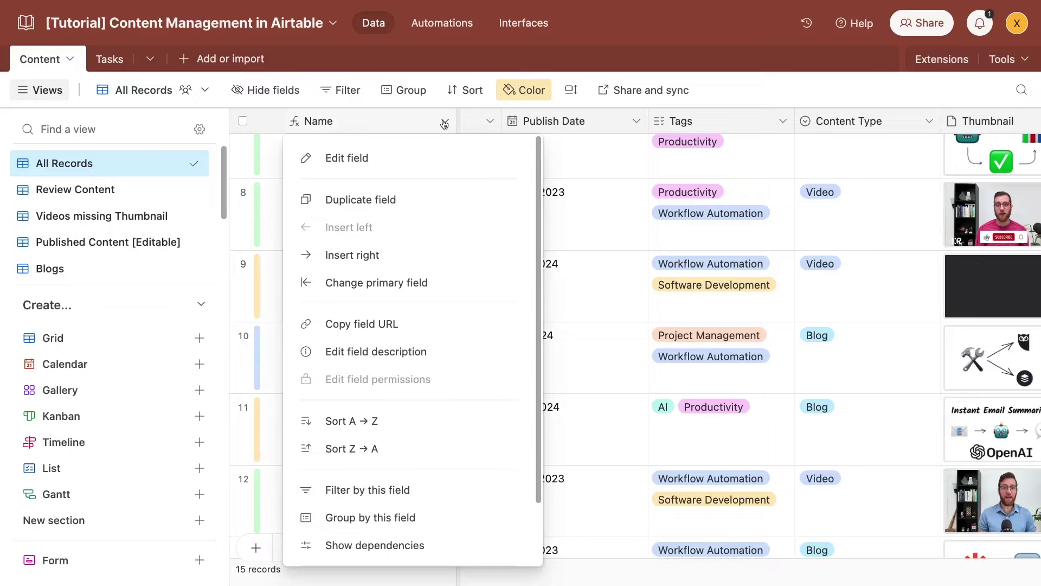
click(436, 160)
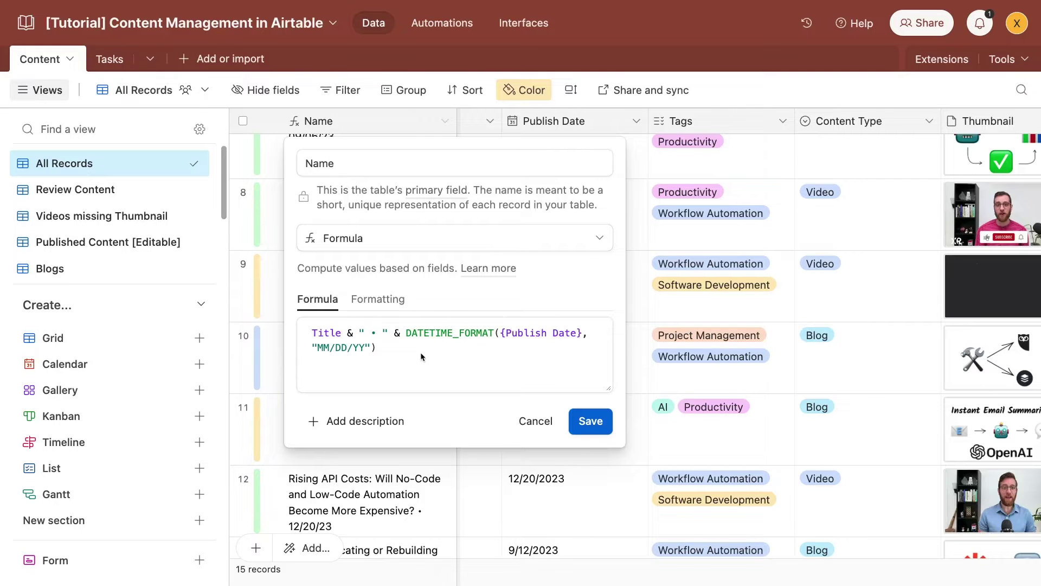
drag(421, 353, 407, 334)
text({Cont)
click(375, 421)
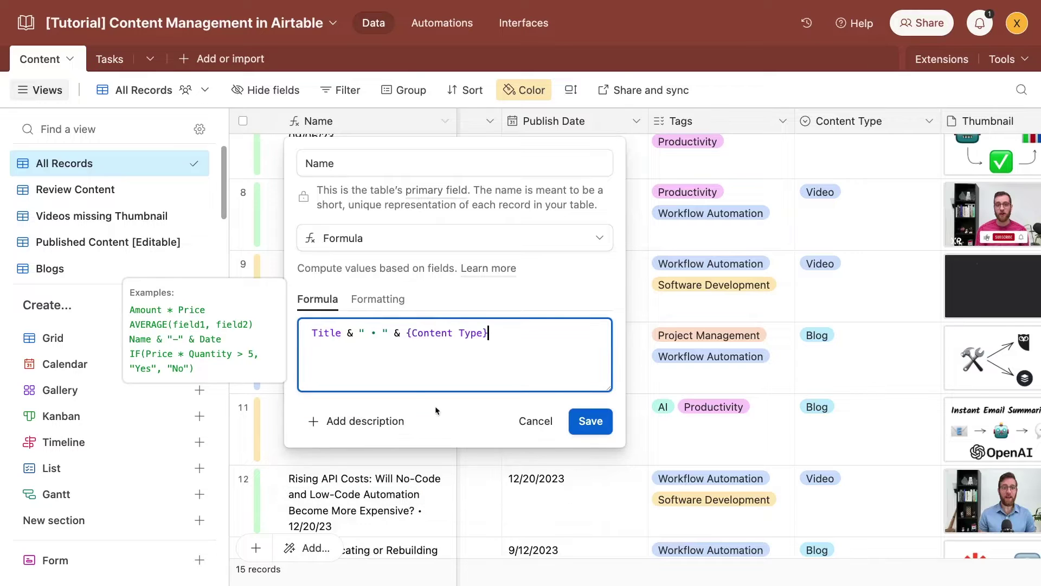
click(583, 426)
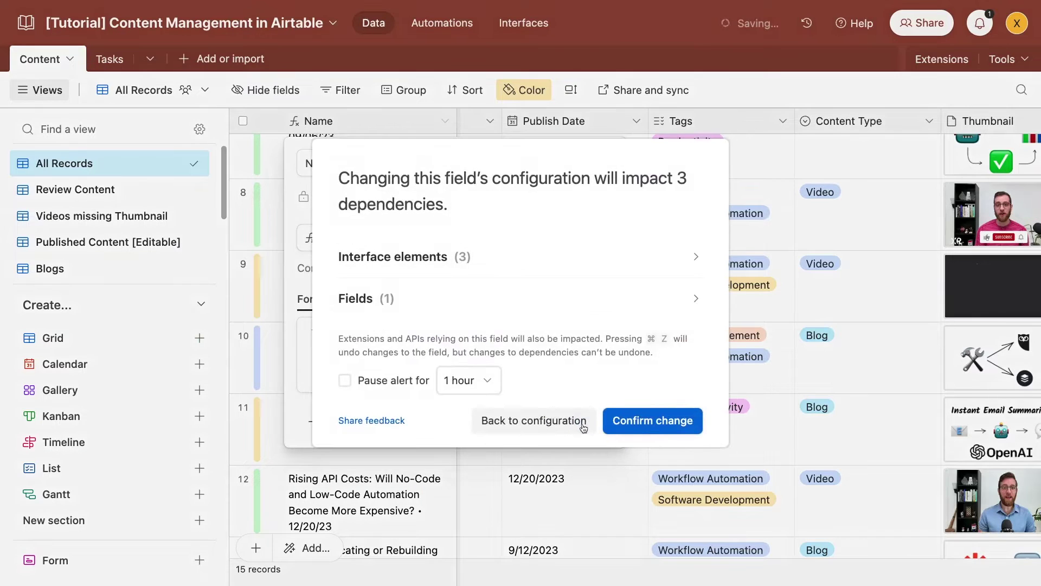
click(620, 424)
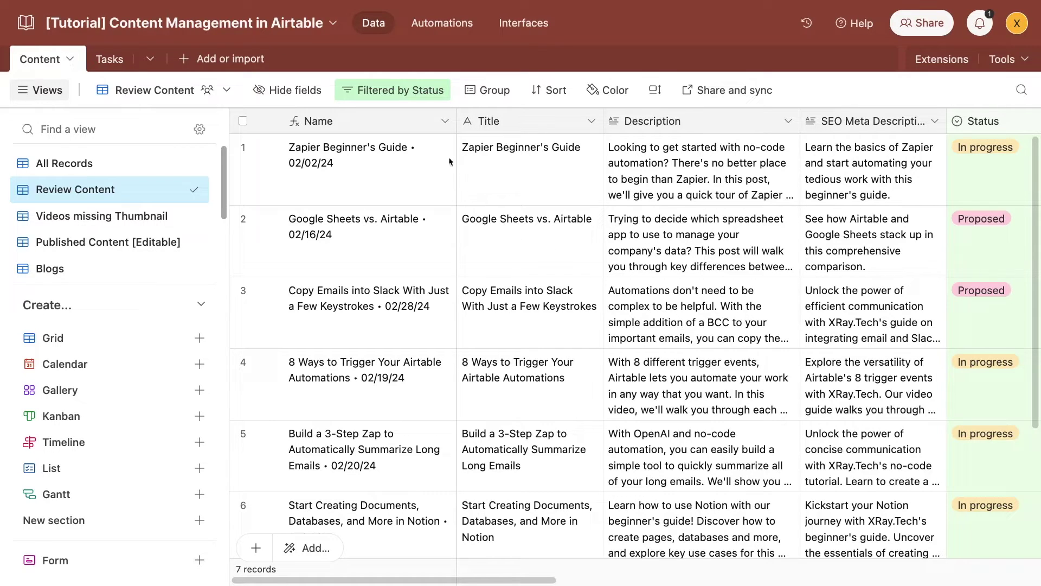
Inspect the Status filter conditions on the Review Content view
click(399, 90)
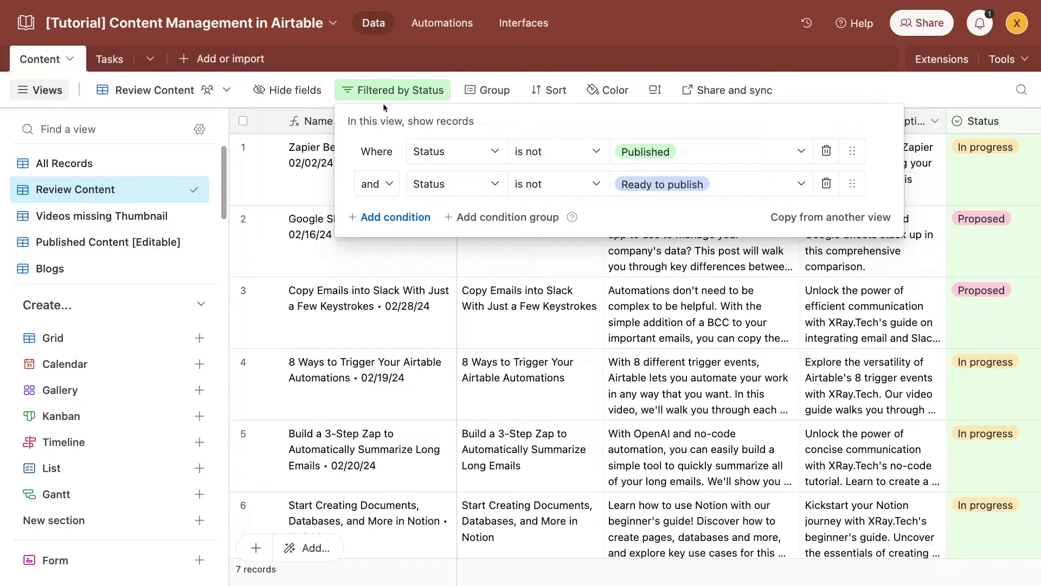
scroll(317, 198, down, 1)
scroll(140, 189, down, 1)
scroll(140, 189, down, 1)
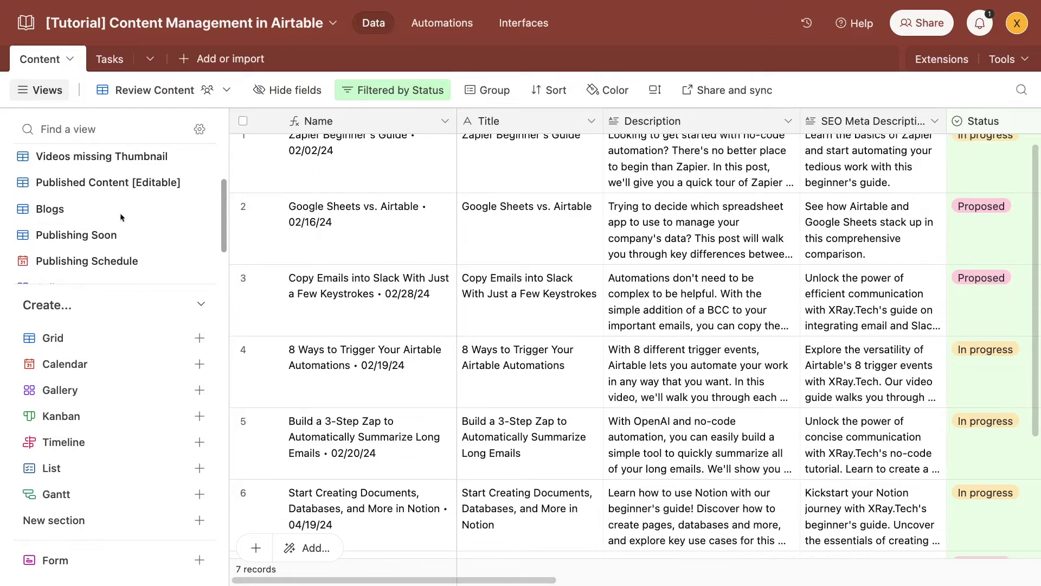
Check Publishing Soon's Publish Date filter, then Videos missing Thumbnail's Content Type and Thumbnail filters
click(120, 230)
click(366, 91)
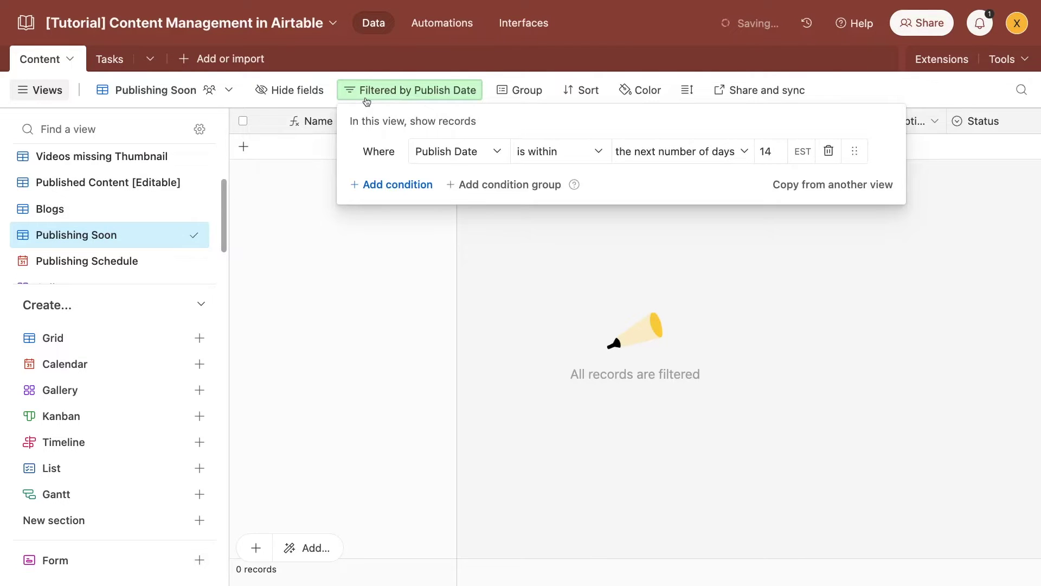
click(366, 99)
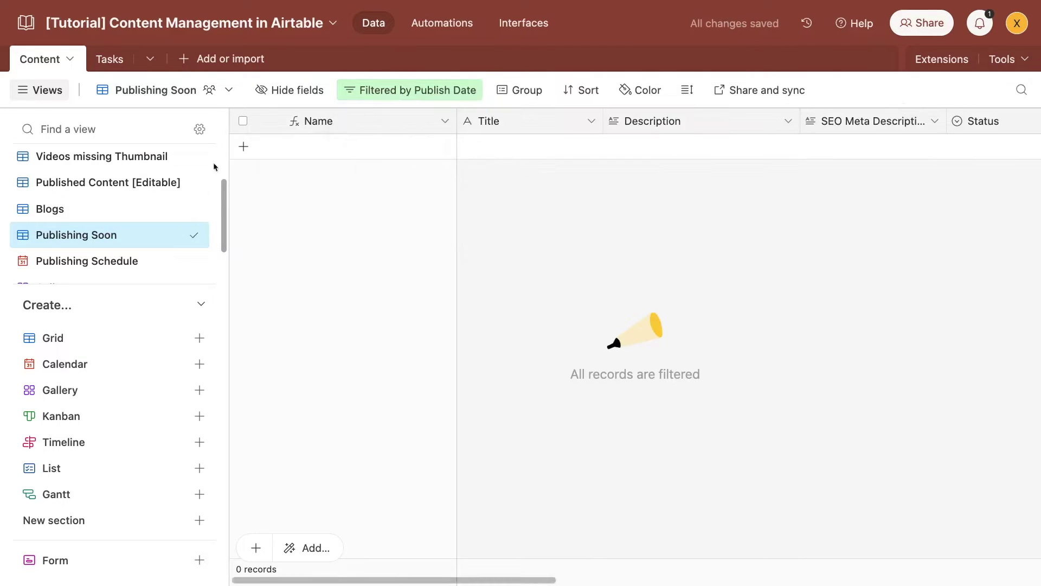
click(125, 163)
click(410, 92)
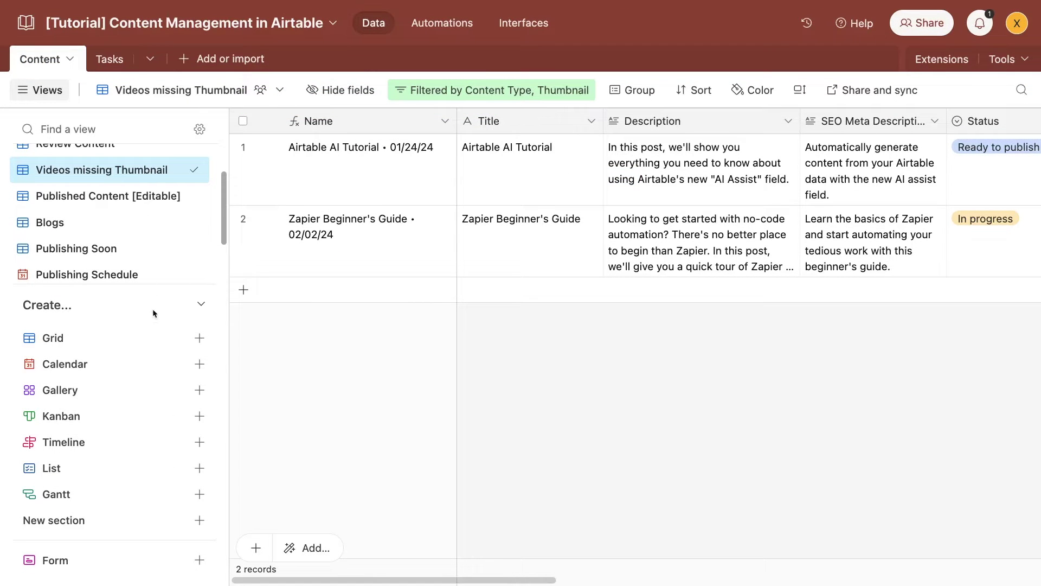
Create a new grid view named 'New View'
click(159, 339)
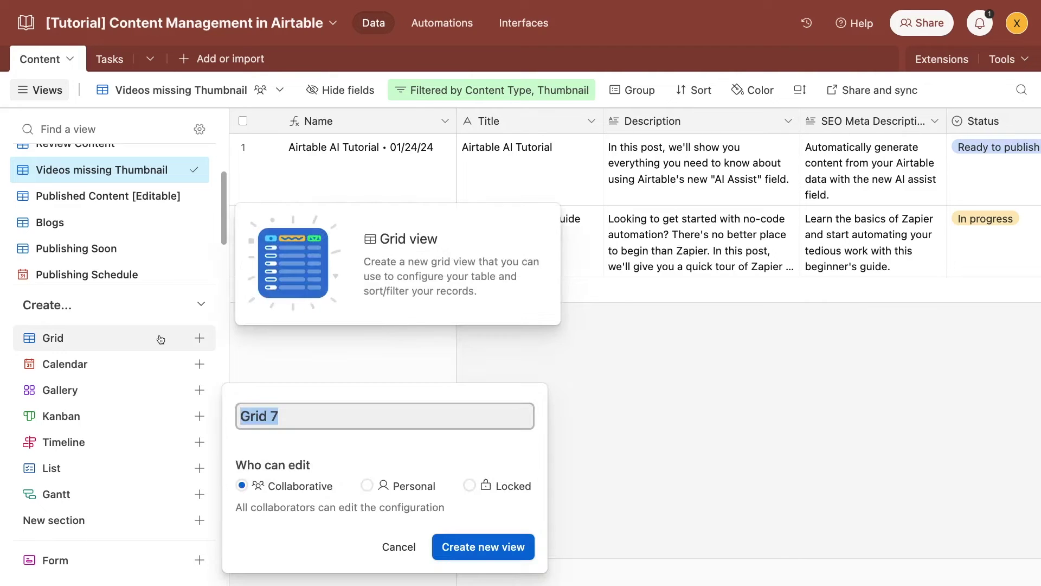
text(New View)
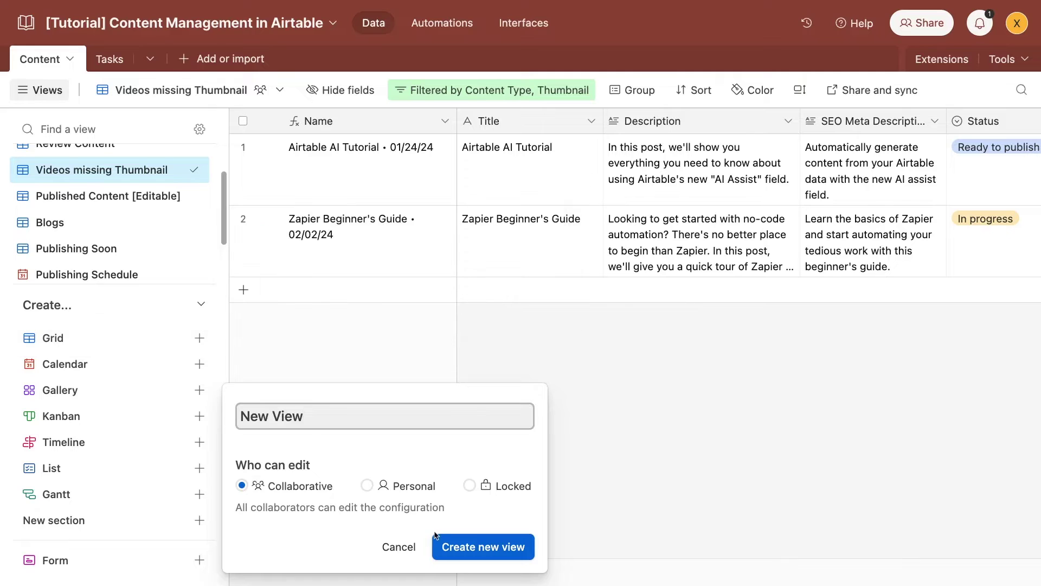
click(445, 546)
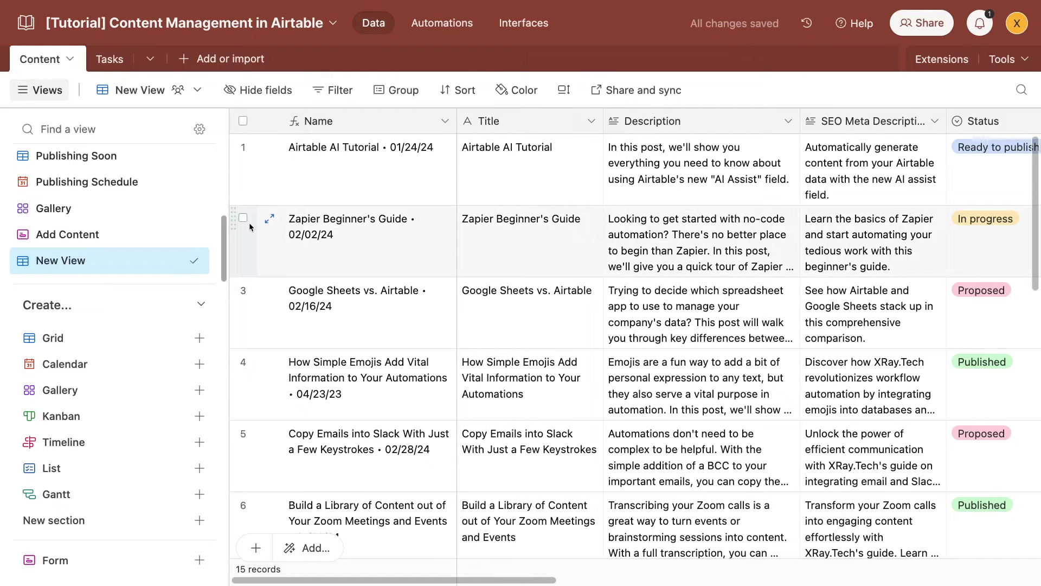
Go to the All Records view, then open the Published Content [Editable] view
scroll(165, 253, up, 5)
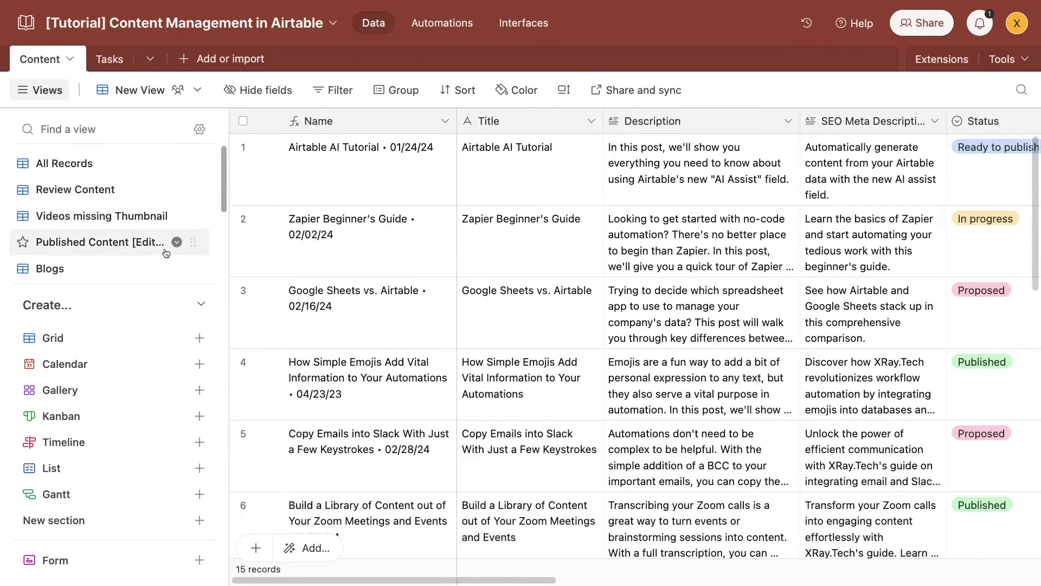
click(136, 163)
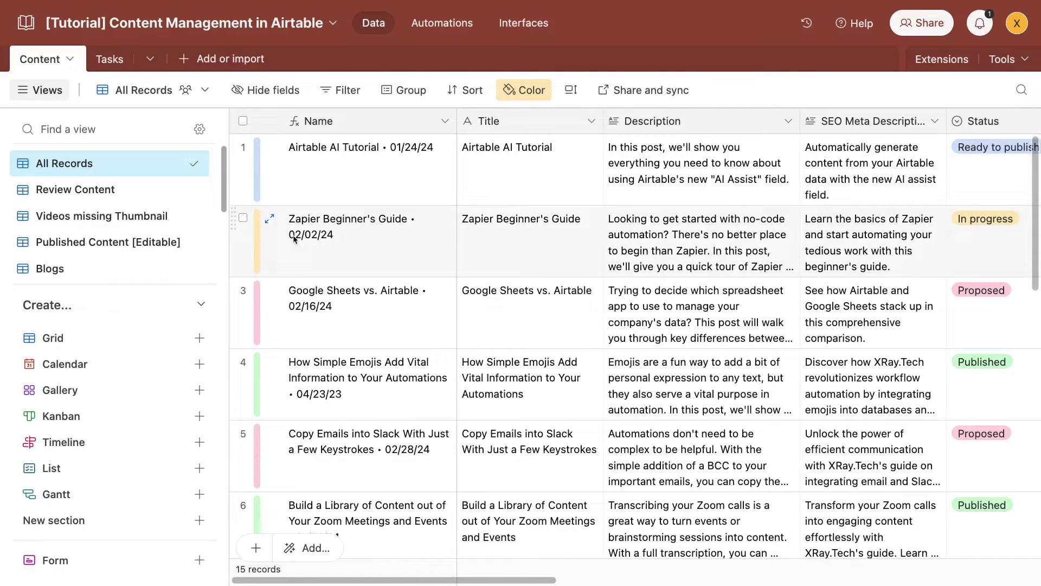
scroll(293, 239, down, 2)
scroll(293, 239, down, 3)
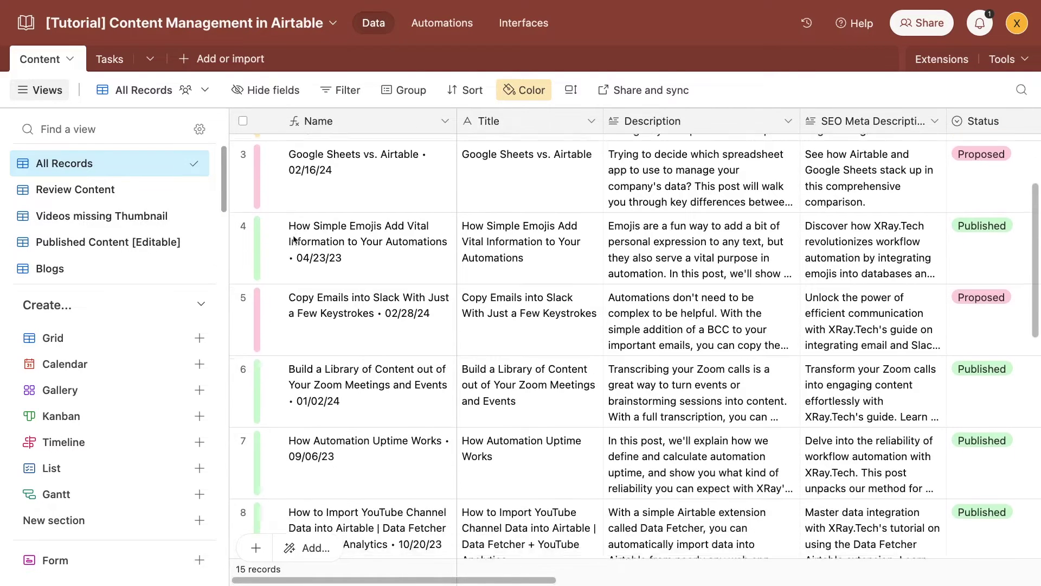
scroll(293, 239, down, 1)
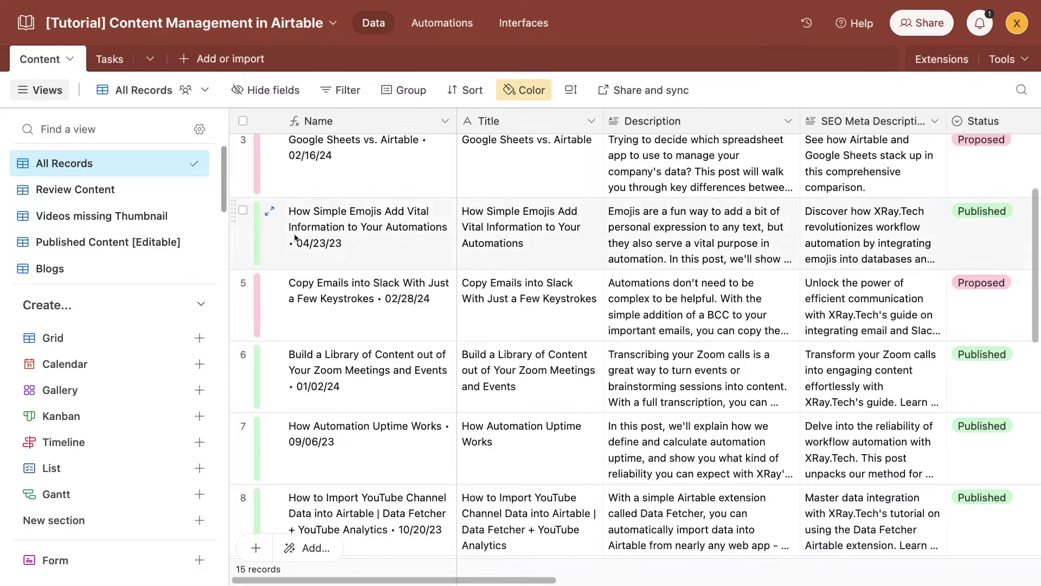
click(144, 245)
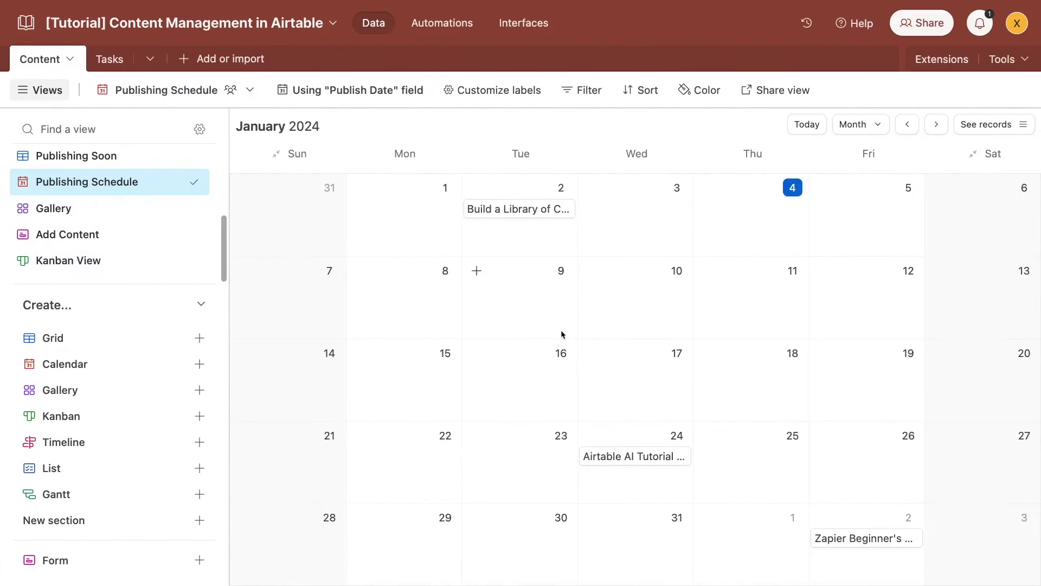
Advance the Publishing Schedule calendar to February 2024
click(935, 124)
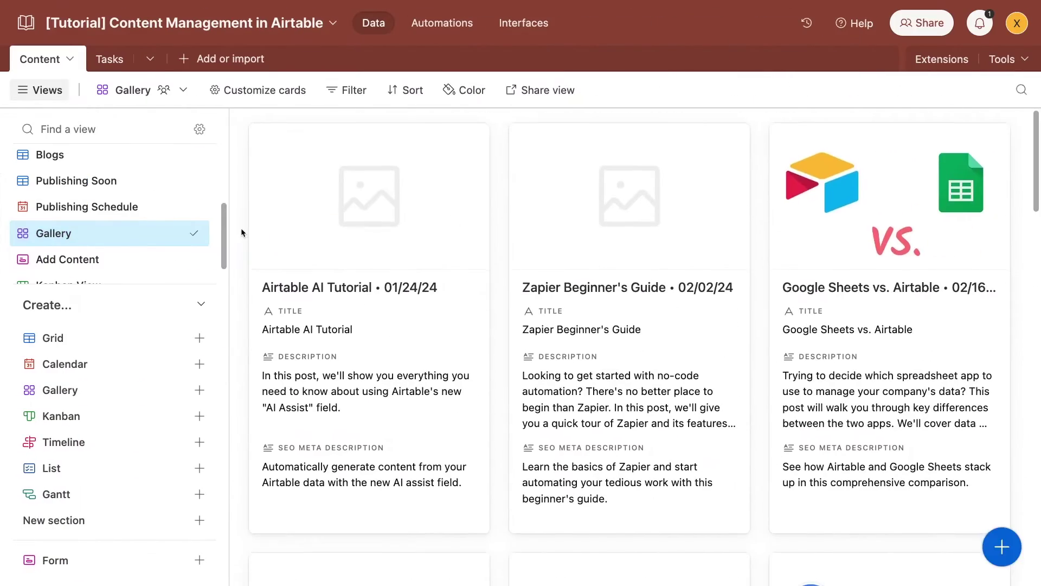
In the Kanban view, move a card from the Ready to publish column into Published
scroll(241, 228, down, 3)
scroll(241, 228, down, 5)
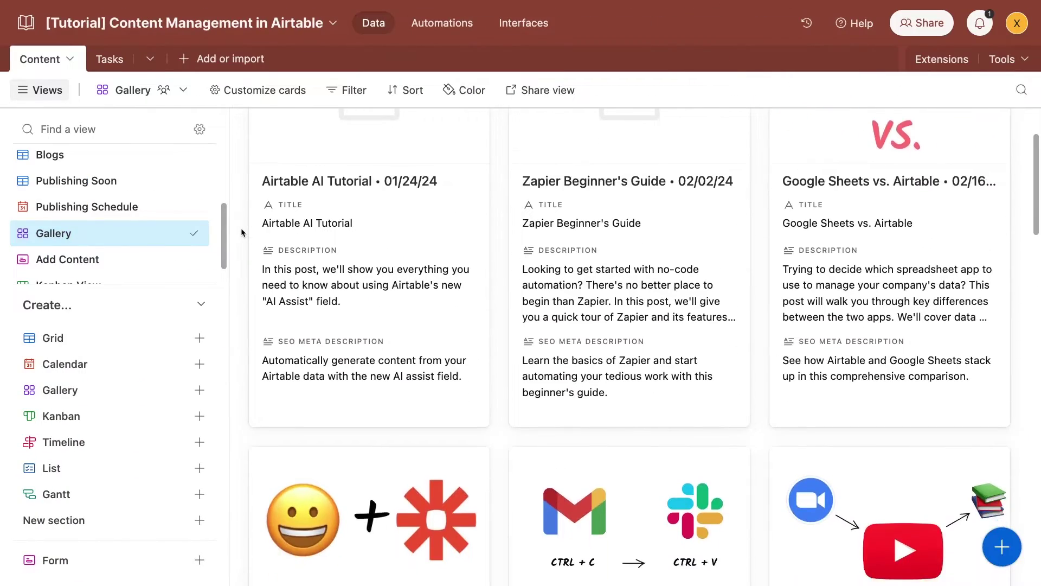
scroll(240, 228, down, 10)
scroll(241, 227, down, 8)
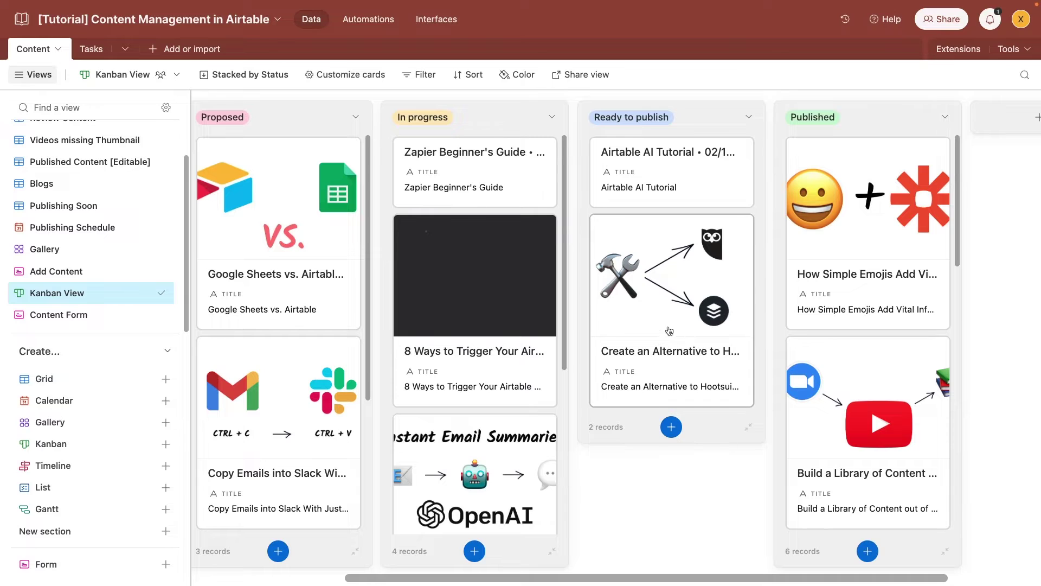
drag(670, 325, 863, 279)
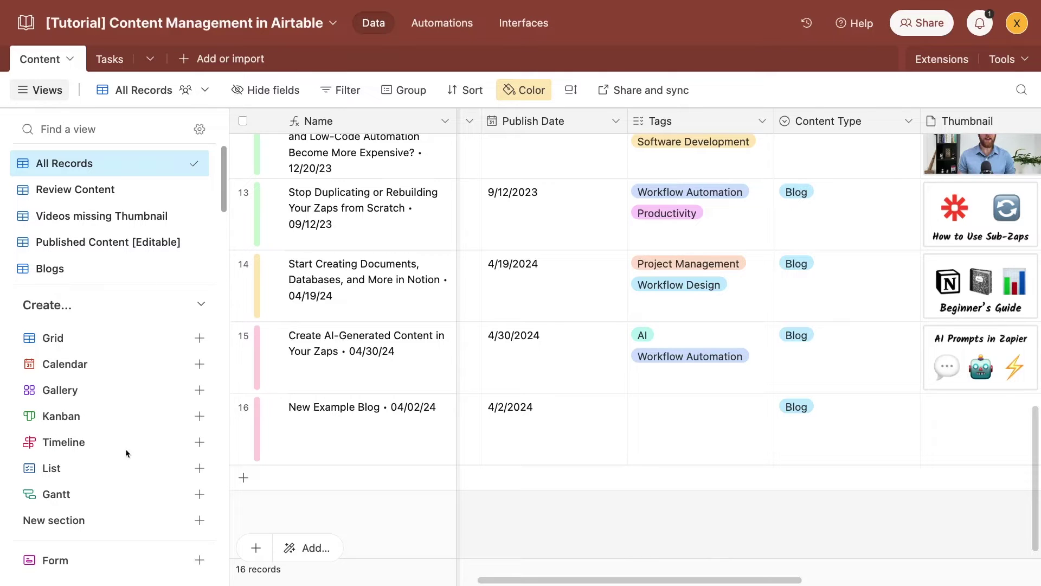
Create a form view named 'Content Form' and remove the Tasks field from it
click(171, 560)
click(308, 552)
text(Content Form)
click(475, 553)
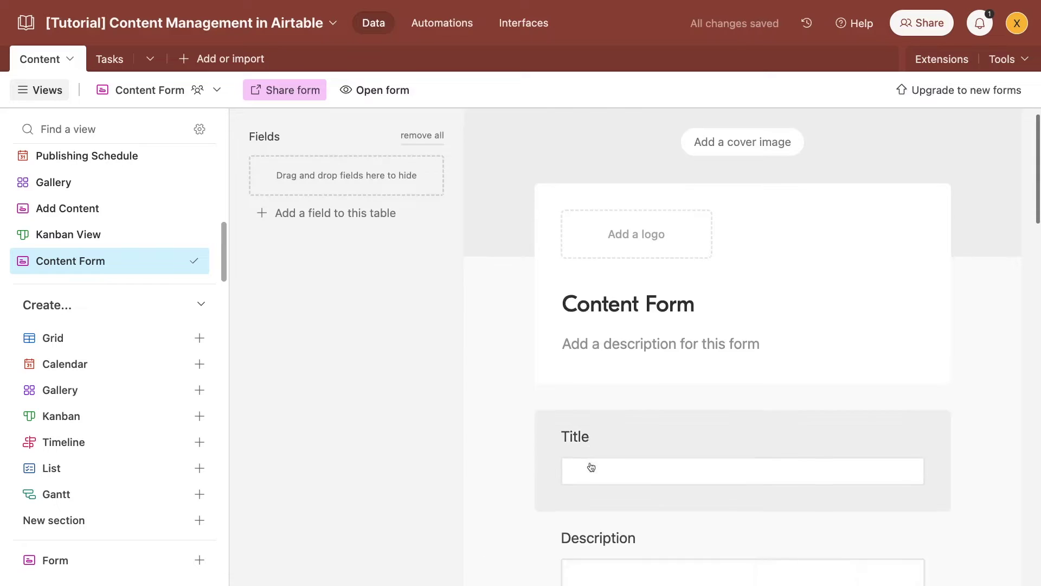
scroll(591, 466, down, 10)
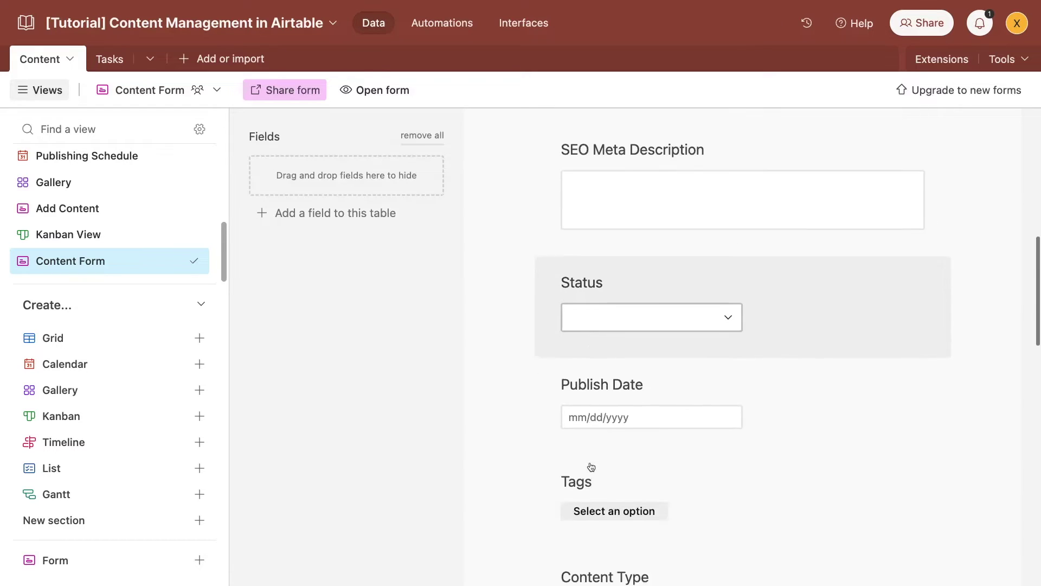
scroll(591, 466, down, 10)
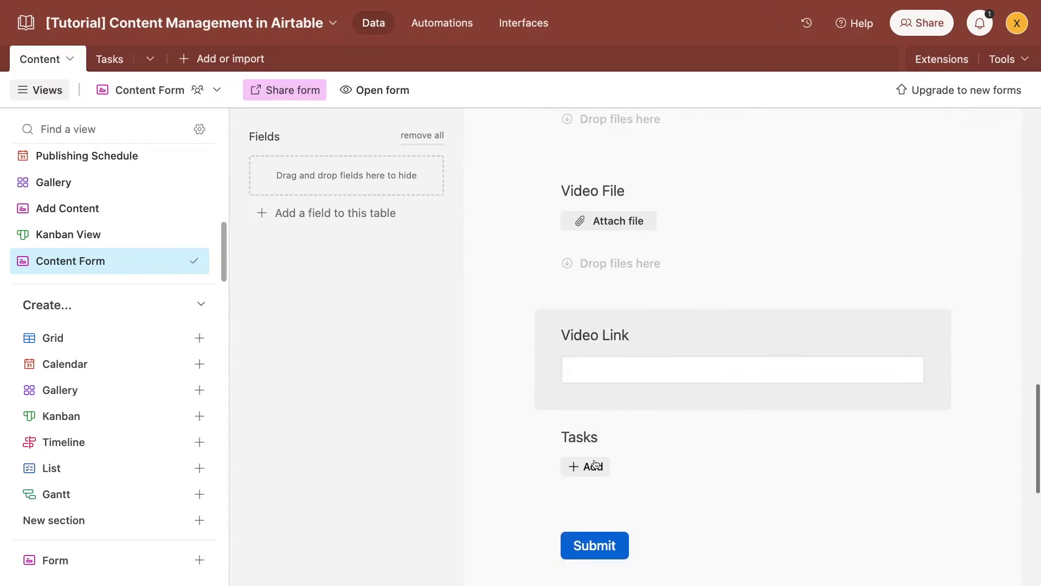
drag(613, 435, 347, 178)
Relabel the SEO Meta Description field as 'Meta Description for Search'
double_click(596, 323)
key(BackSpace)
key(Delete)
key(End)
text(for )
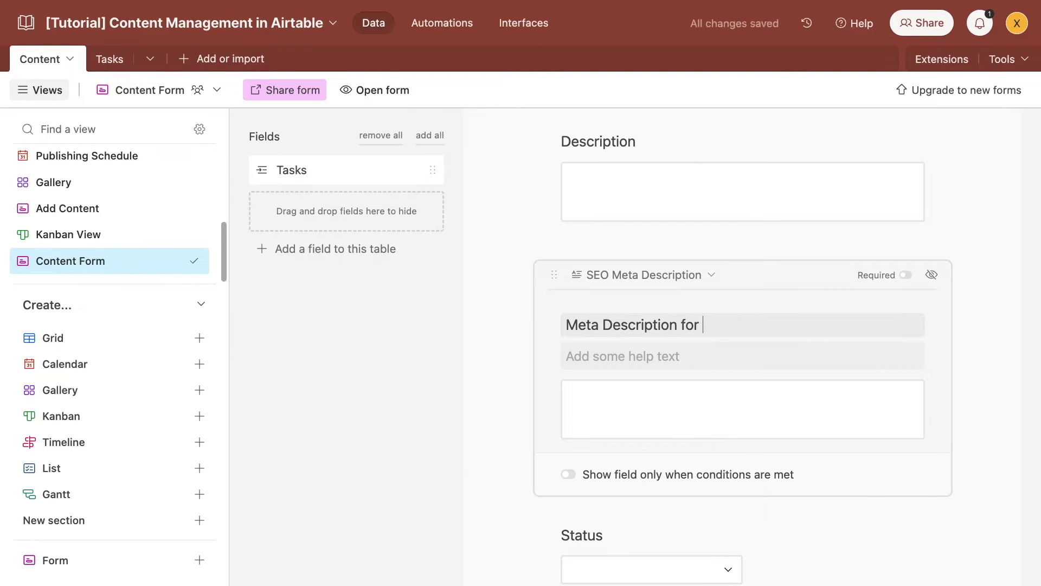
text(Search)
click(971, 236)
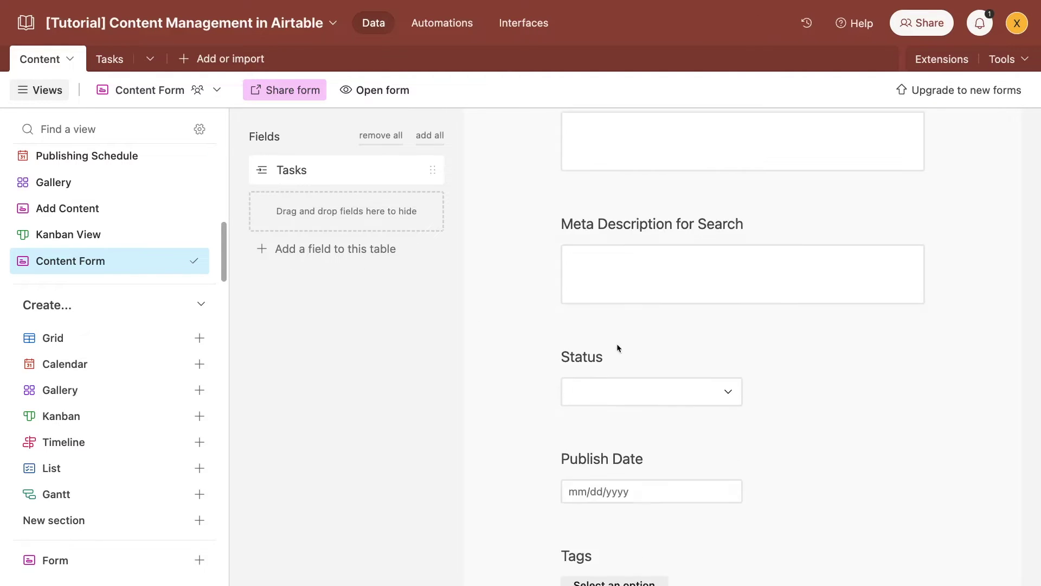
Display the Content Form's shareable link
scroll(601, 336, down, 8)
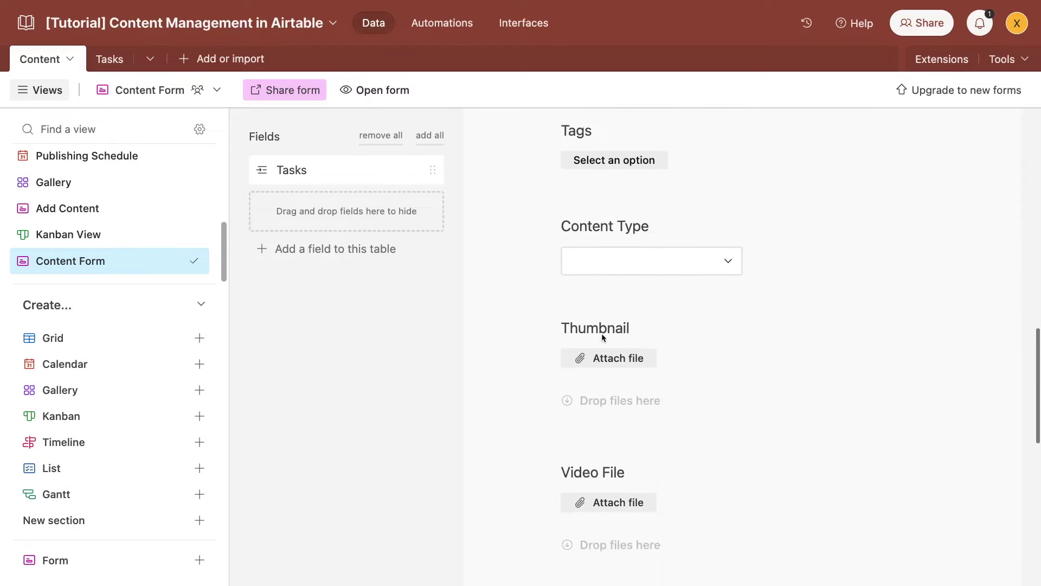
scroll(602, 337, down, 5)
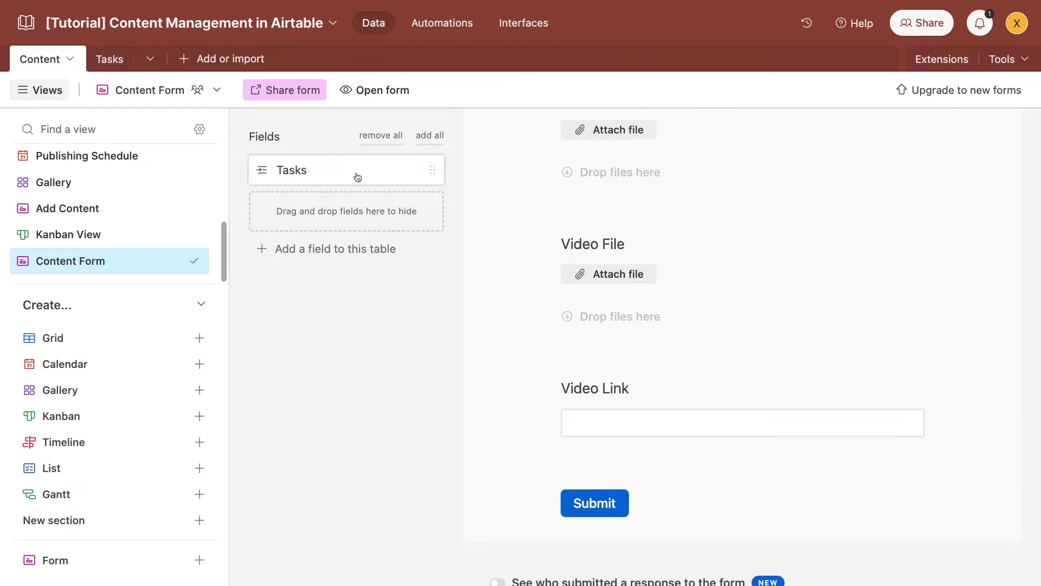
click(285, 90)
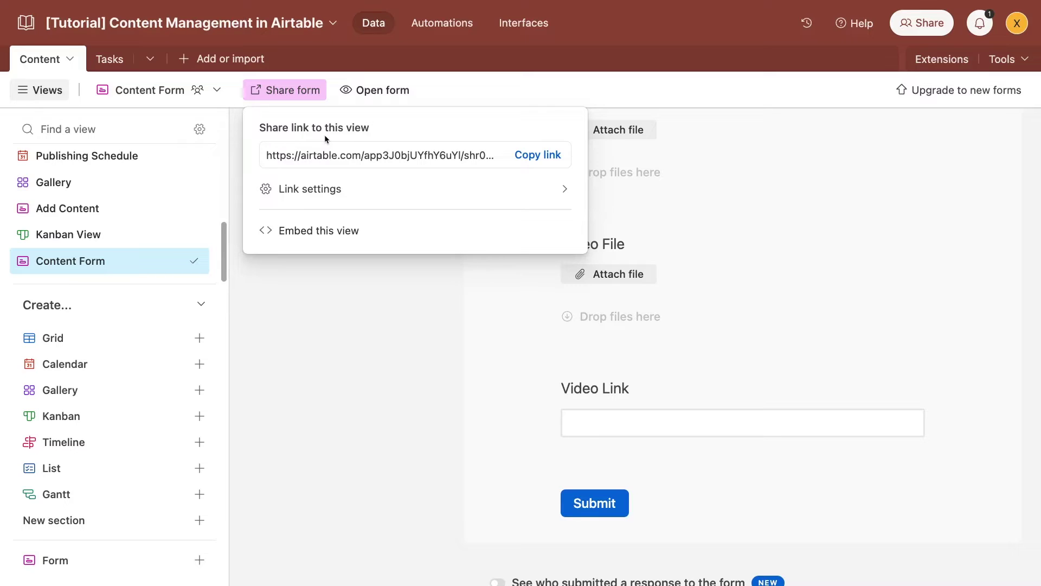
Close the share link panel and go to the base's Interfaces section
key(Escape)
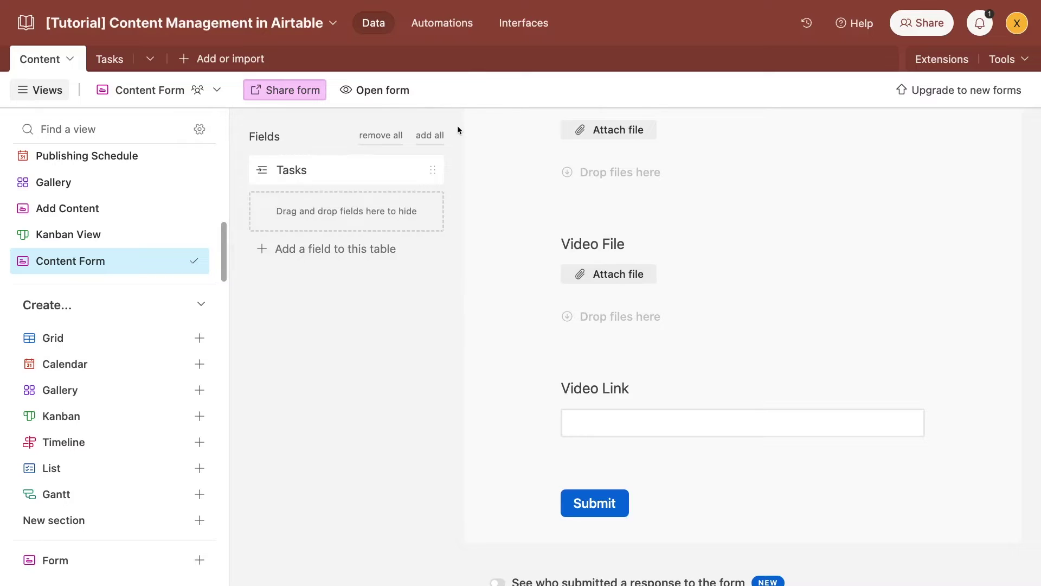
click(510, 26)
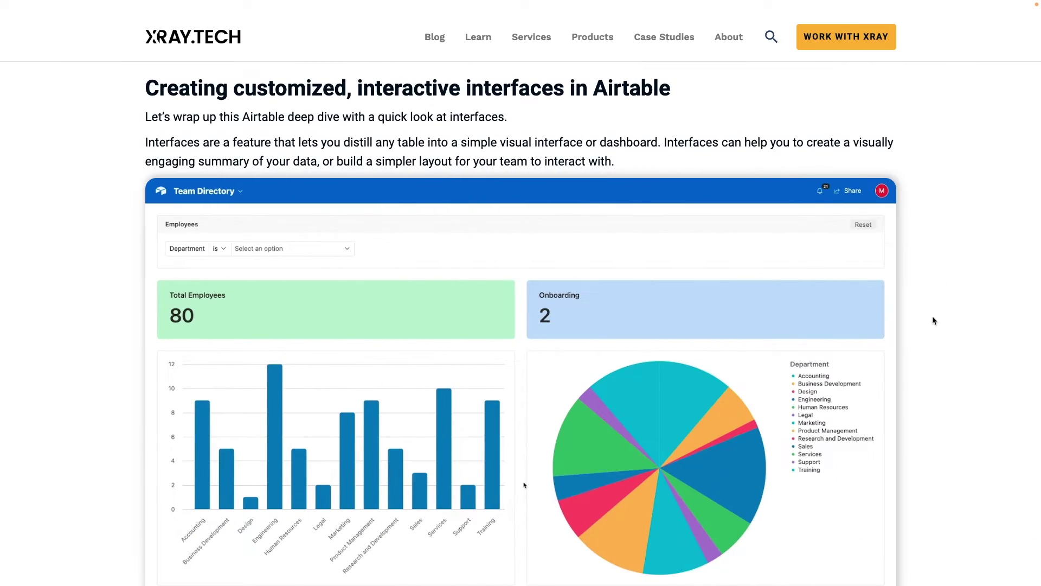
Scroll through the article's dashboard section, then across to the Airtable grid of blog thumbnails
scroll(933, 320, down, 10)
scroll(933, 320, down, 13)
scroll(933, 320, down, 16)
scroll(932, 320, down, 13)
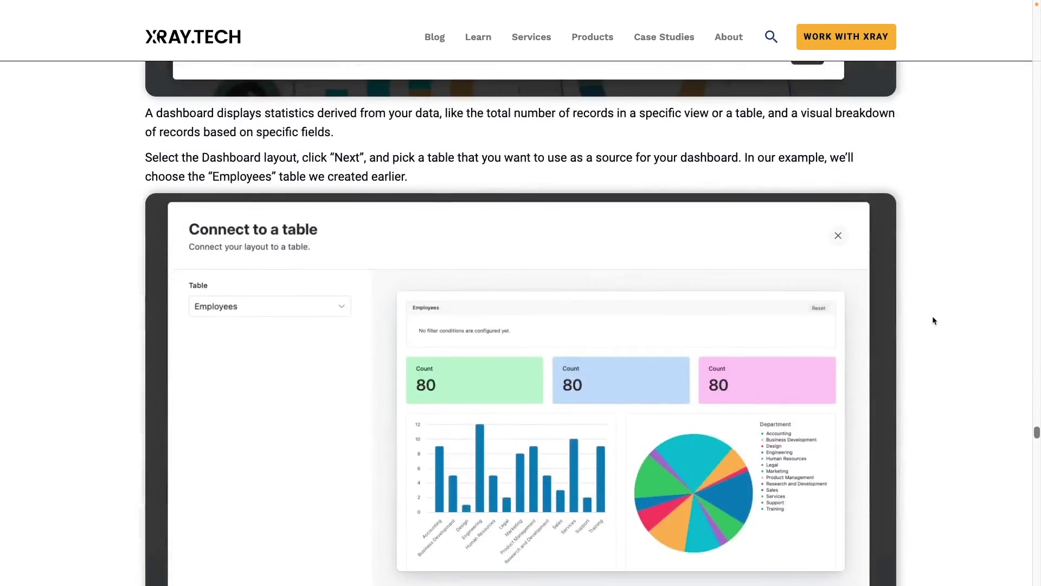
scroll(932, 320, down, 15)
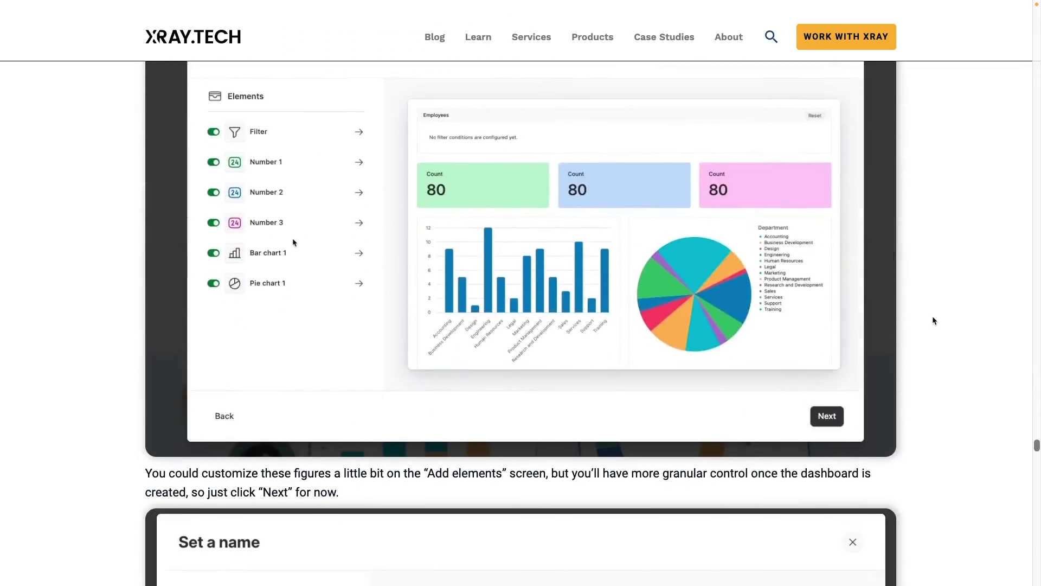
scroll(933, 320, down, 10)
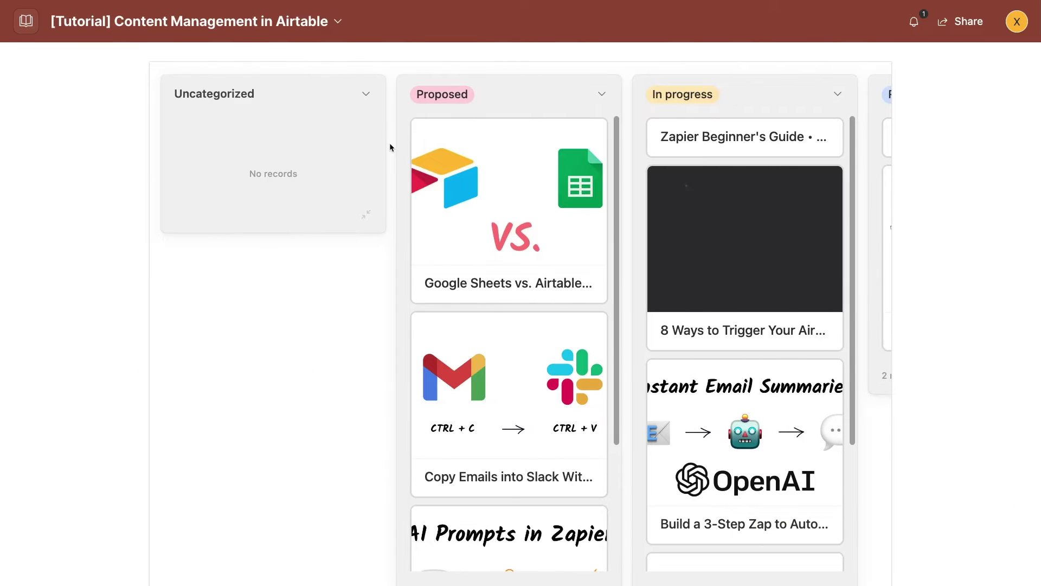
scroll(389, 142, right, 6)
scroll(389, 142, right, 4)
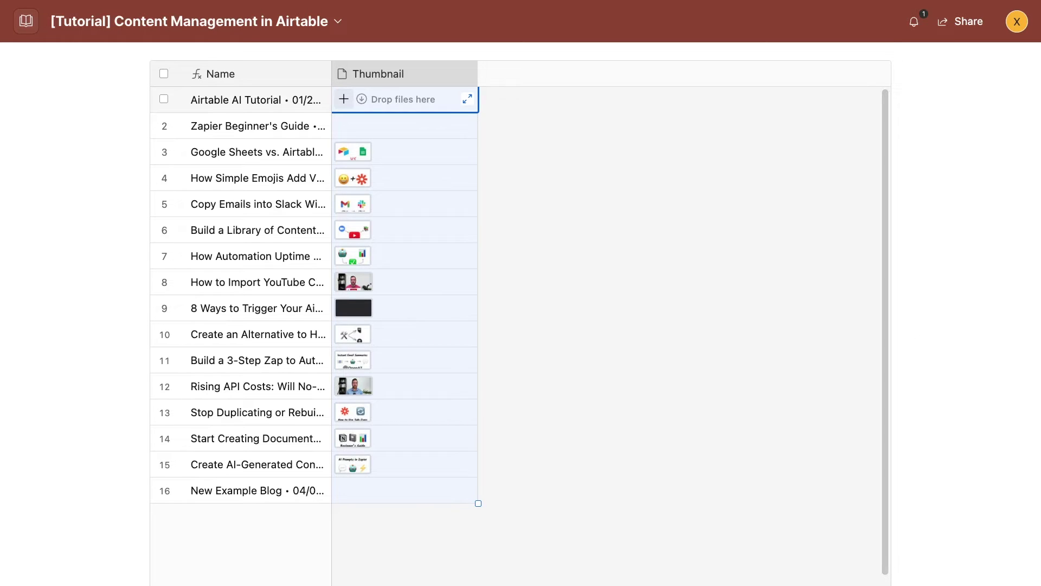
Copy the interface's invite link from the Share panel's Invite by link option
scroll(961, 219, up, 10)
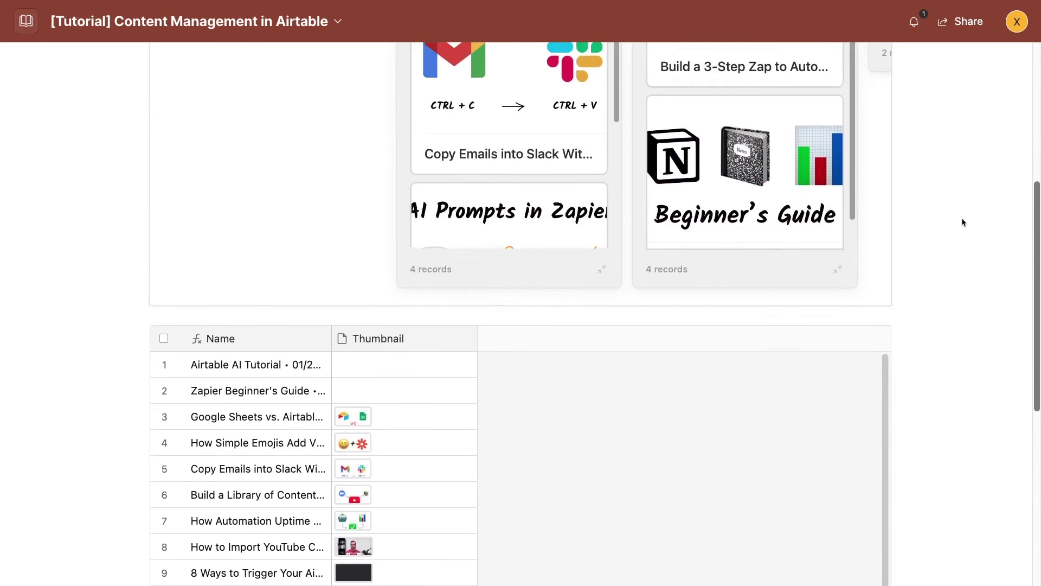
scroll(962, 222, up, 1)
click(966, 21)
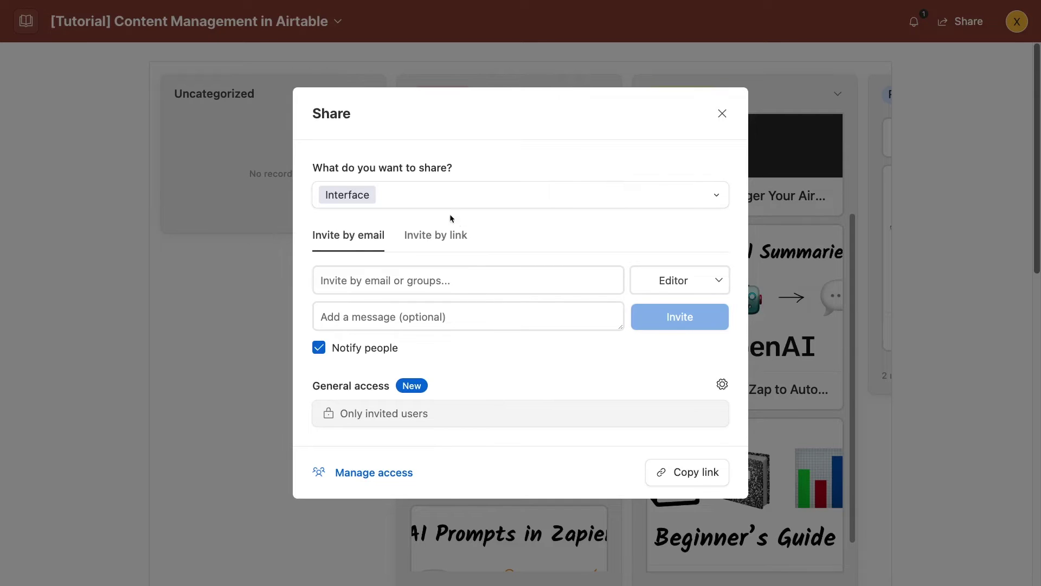
click(436, 236)
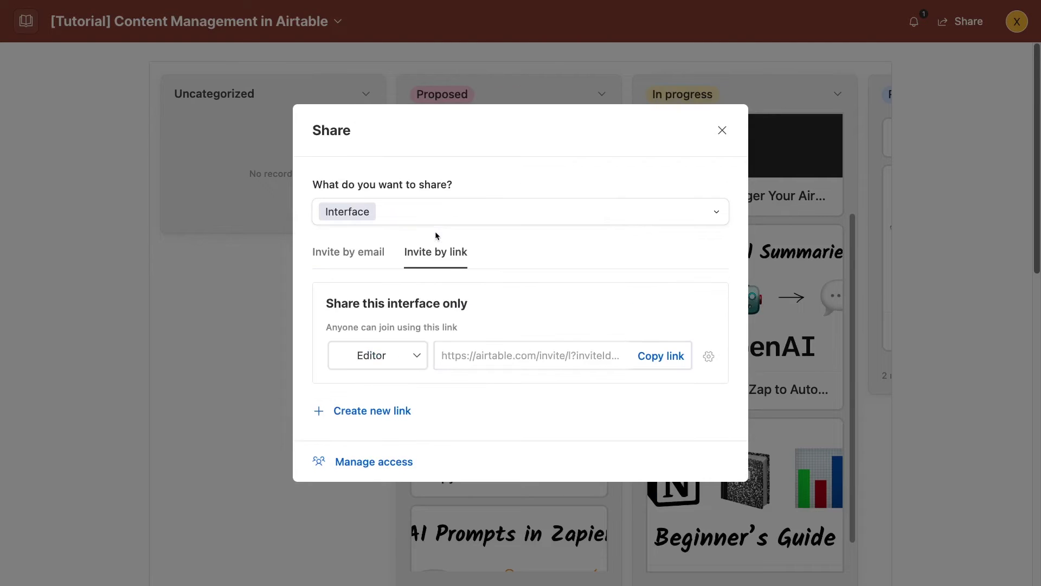
click(645, 361)
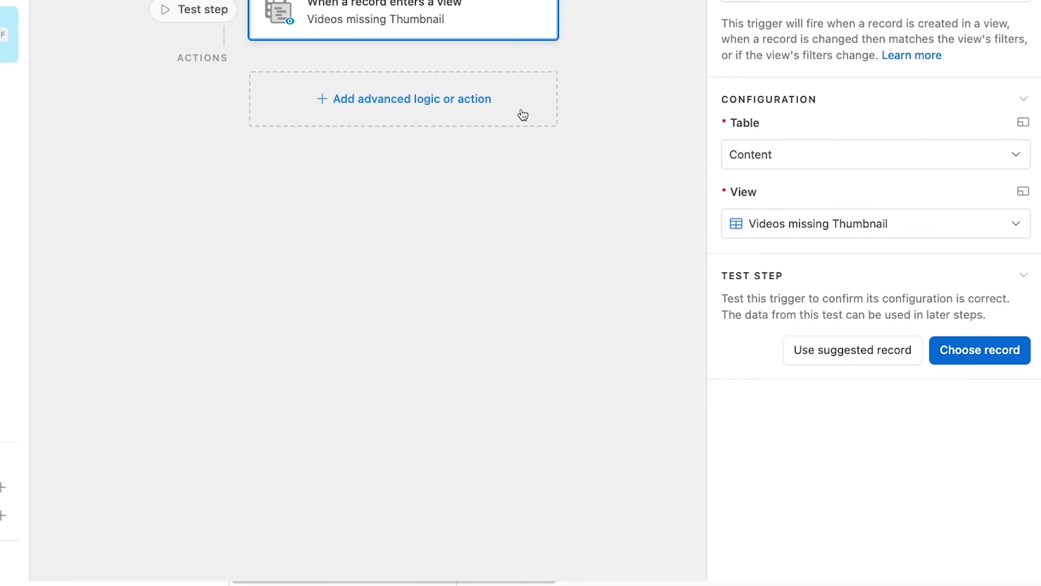
Browse the list of actions available under Add advanced logic or action
click(523, 379)
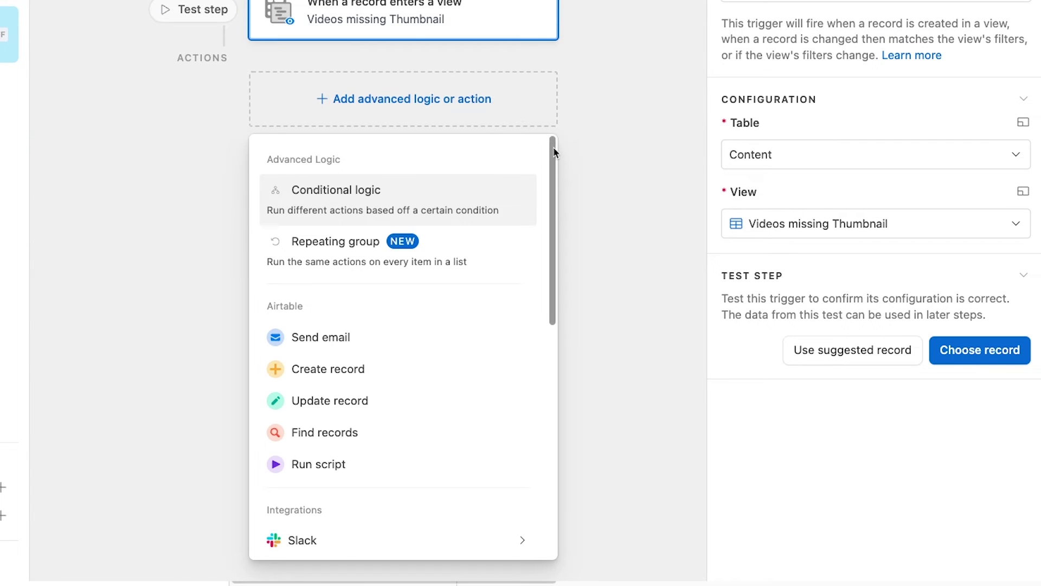
scroll(553, 149, down, 5)
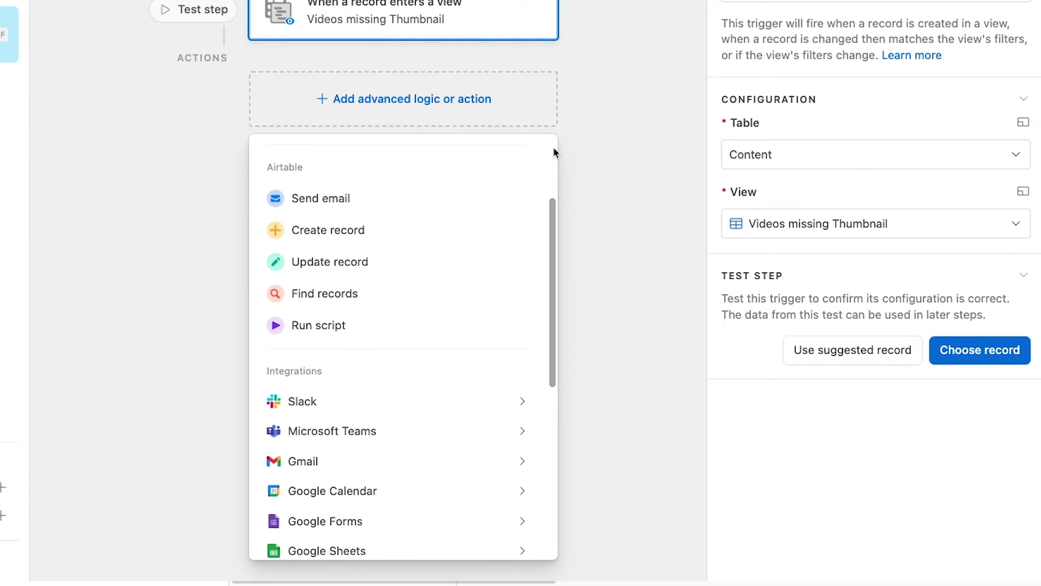
scroll(553, 148, down, 4)
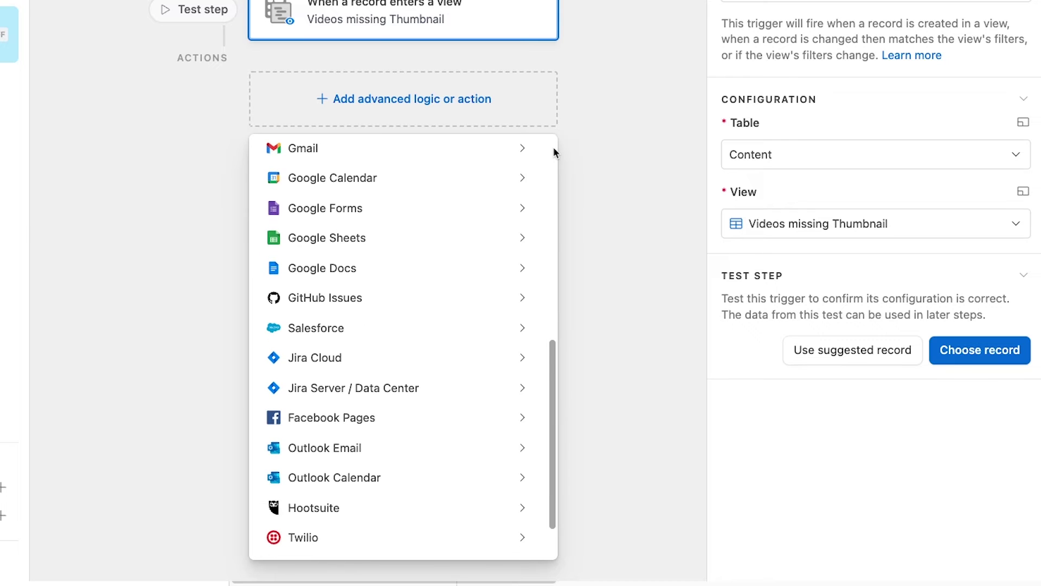
scroll(553, 148, down, 2)
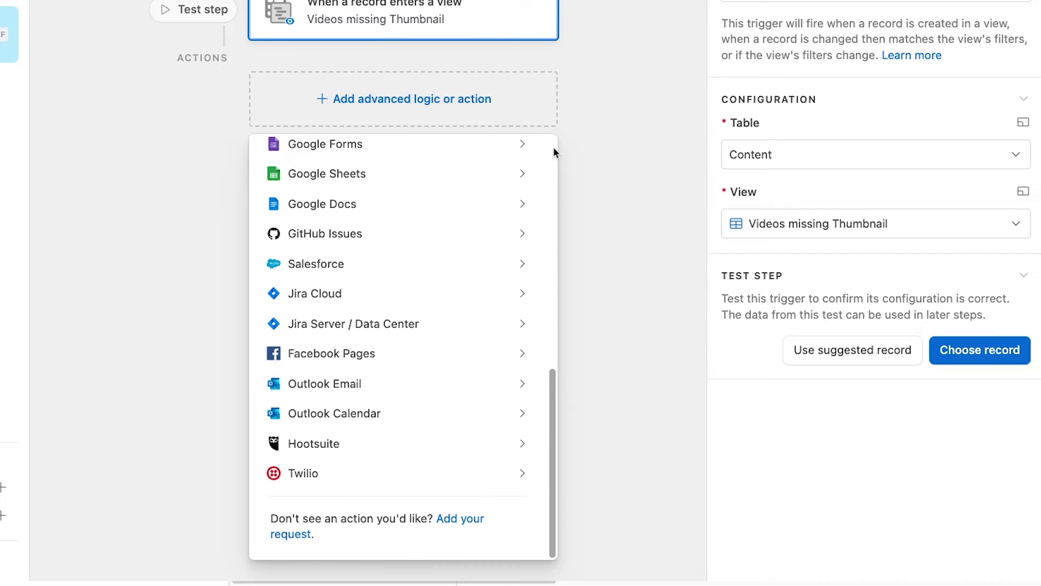
scroll(553, 148, up, 5)
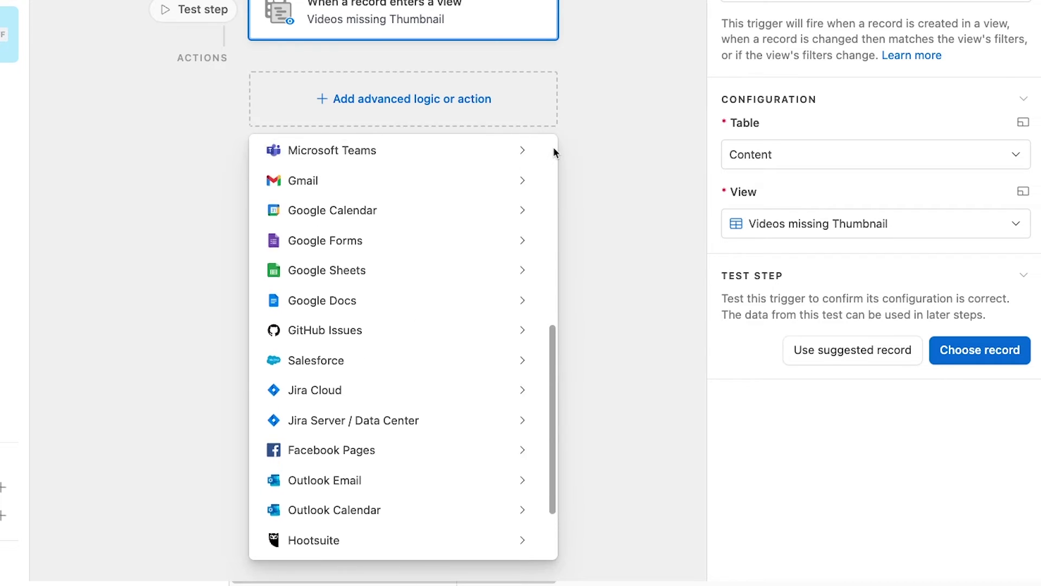
scroll(553, 148, up, 4)
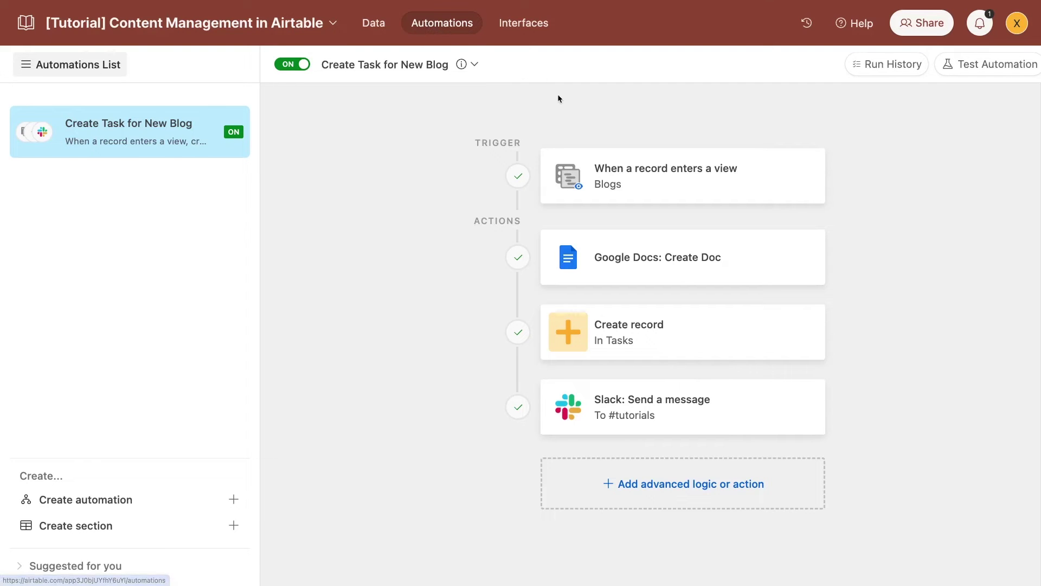
Review the Blogs trigger and the Create Doc step's 'Title - Blog' doc in Blogs [Tutorial]
click(652, 189)
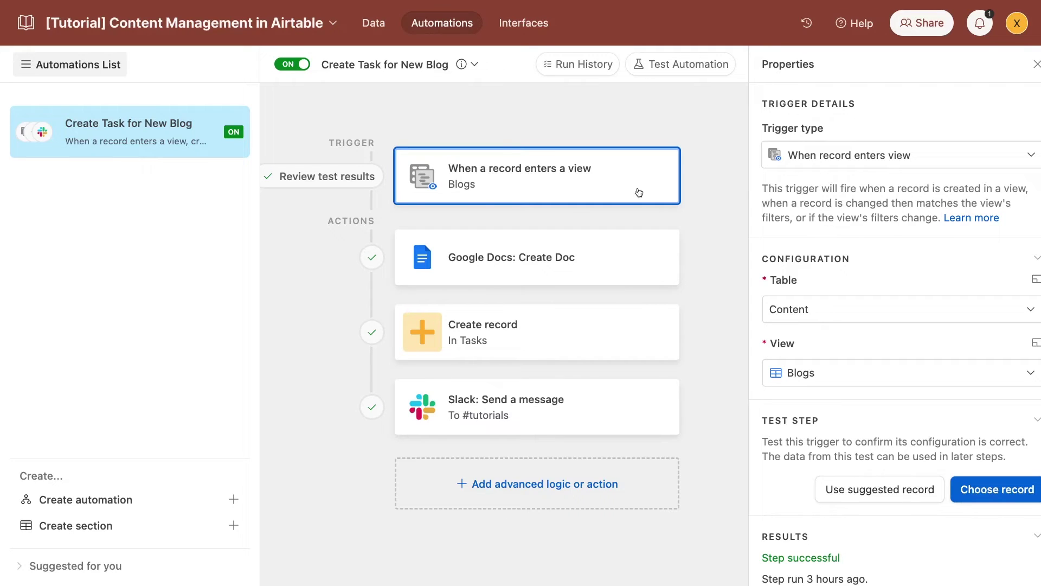
click(628, 260)
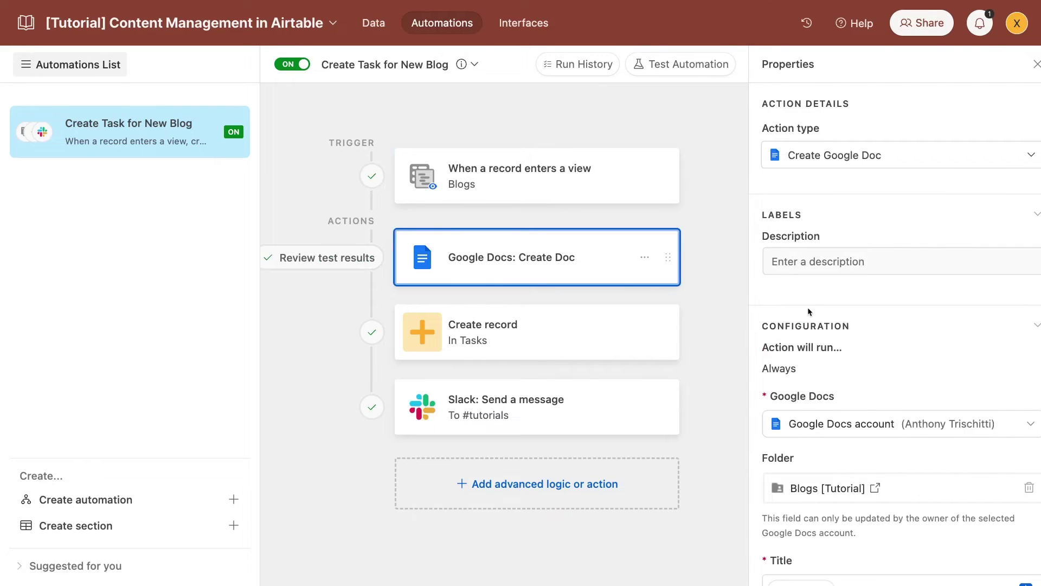
scroll(808, 307, down, 5)
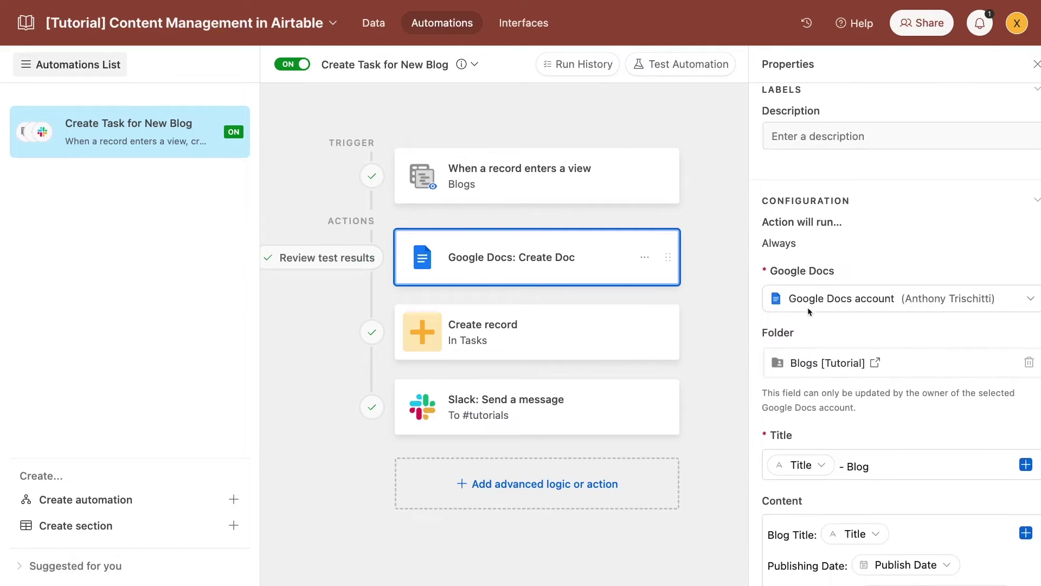
scroll(808, 307, down, 5)
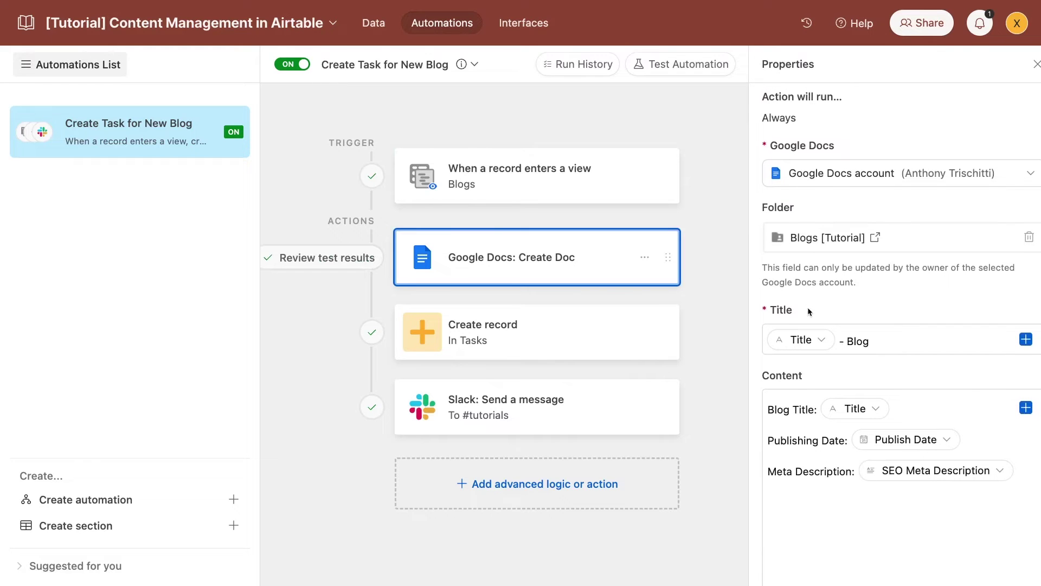
scroll(808, 307, down, 4)
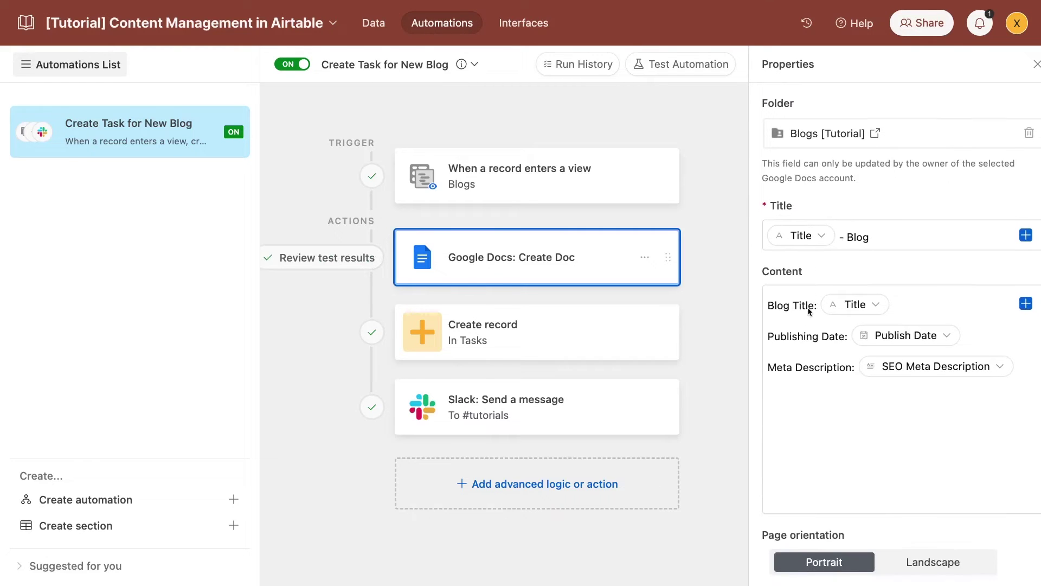
scroll(808, 307, down, 2)
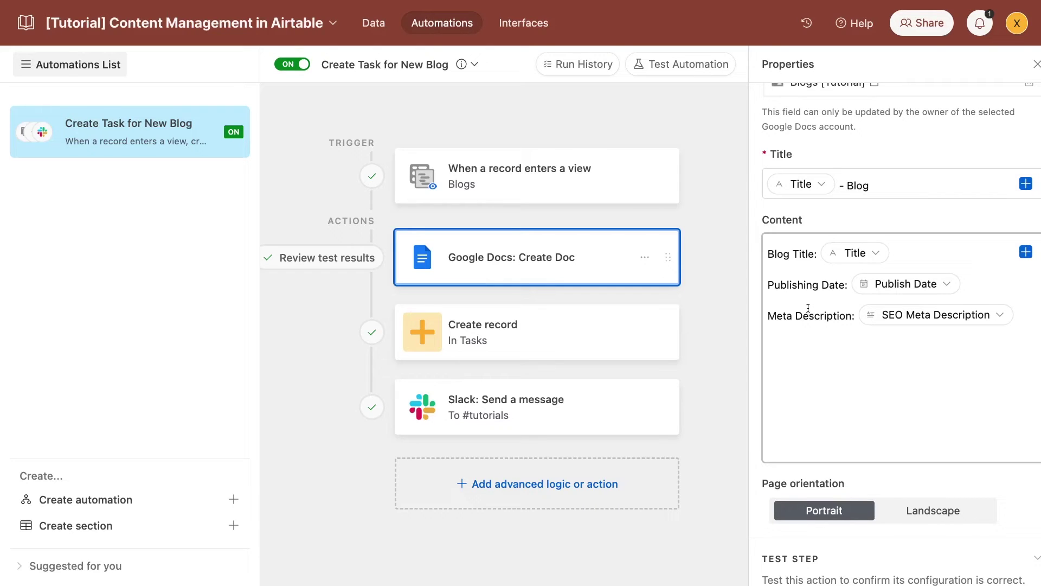
Inspect the properties of the step that creates the task record
click(565, 320)
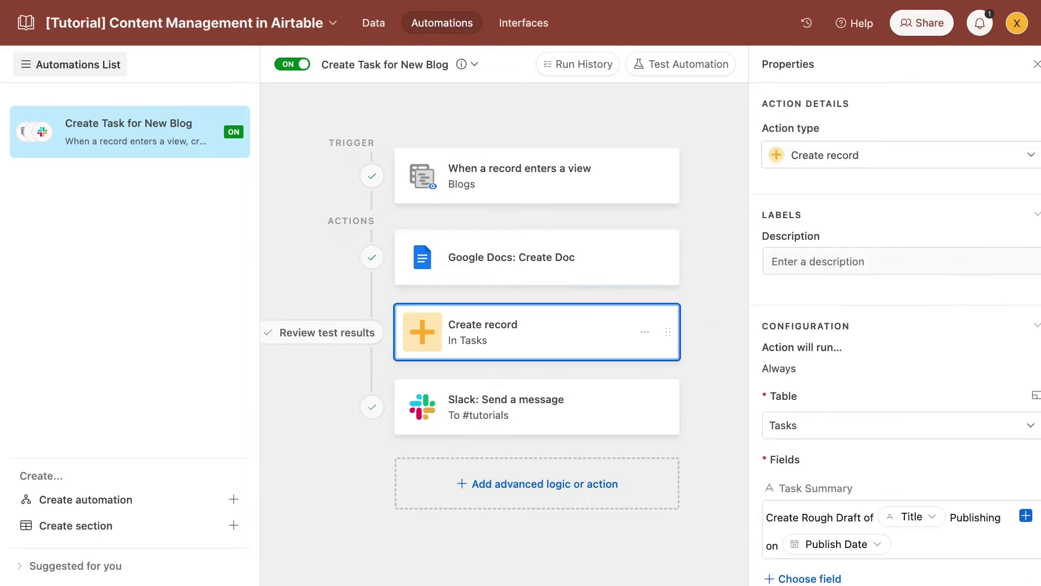
scroll(951, 114, down, 2)
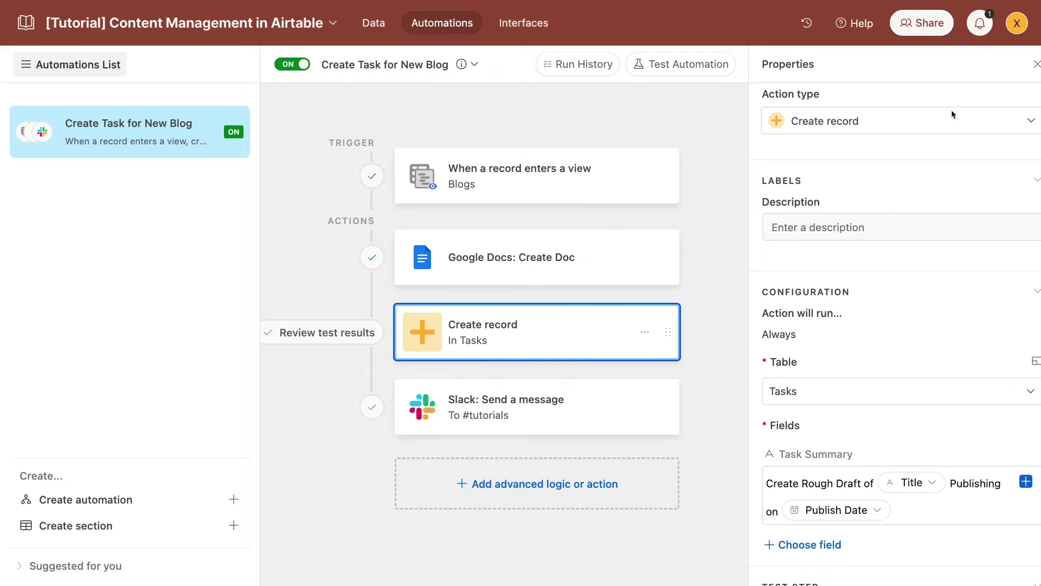
scroll(952, 111, down, 3)
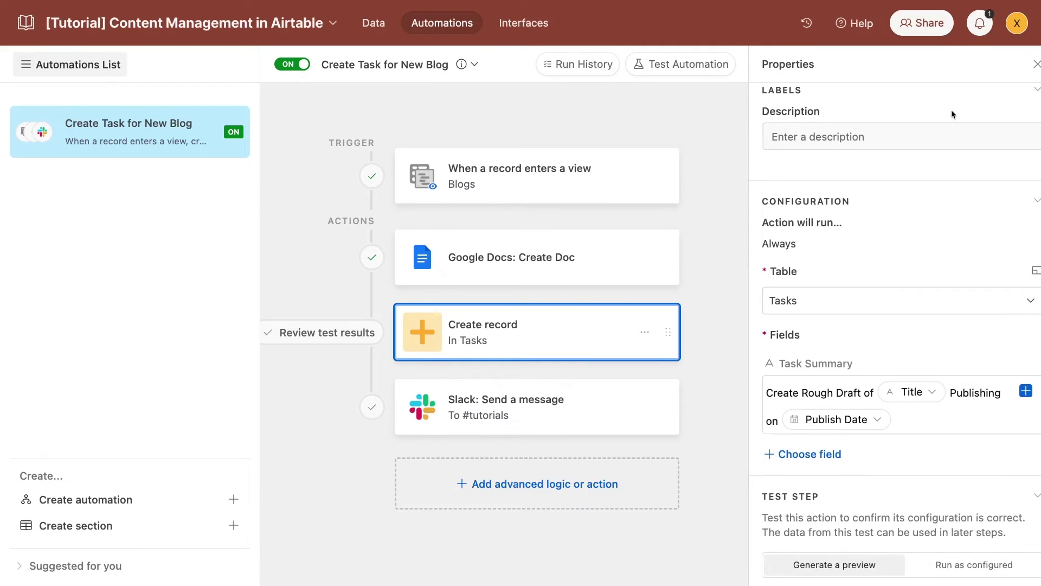
scroll(951, 110, down, 2)
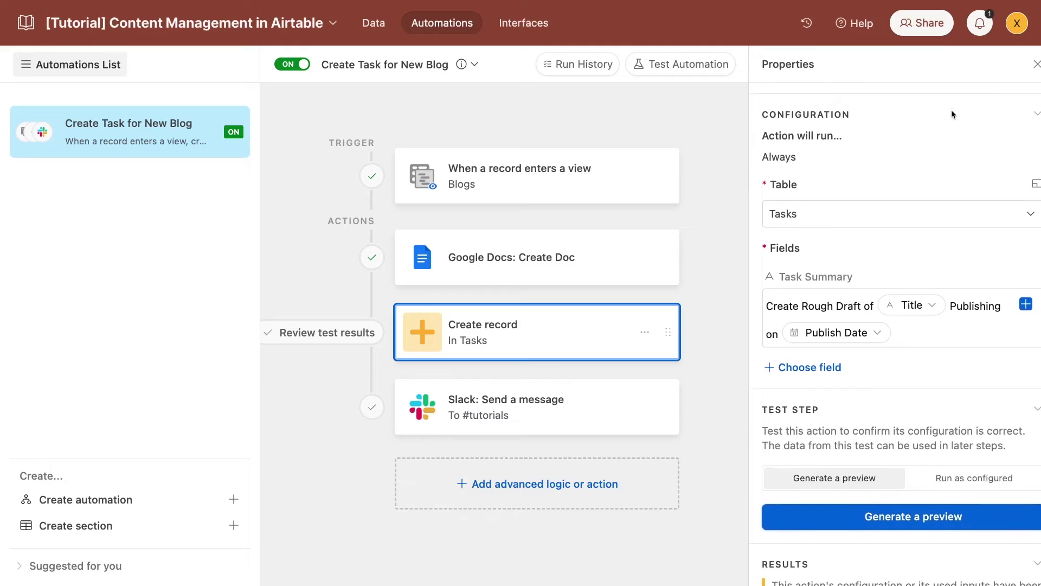
scroll(951, 110, down, 1)
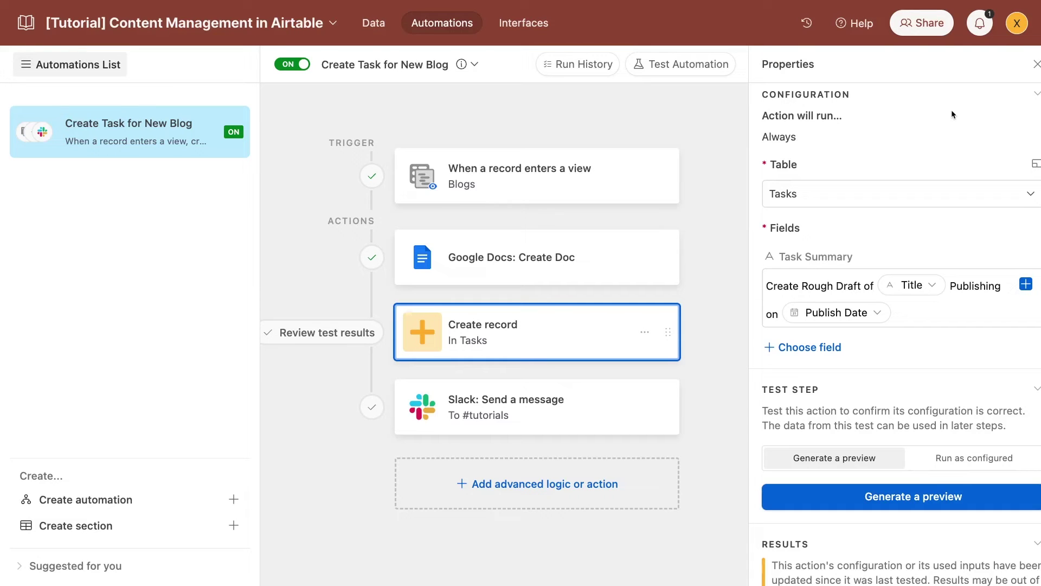
View the Slack step's #tutorials message containing the task and doc links
click(548, 400)
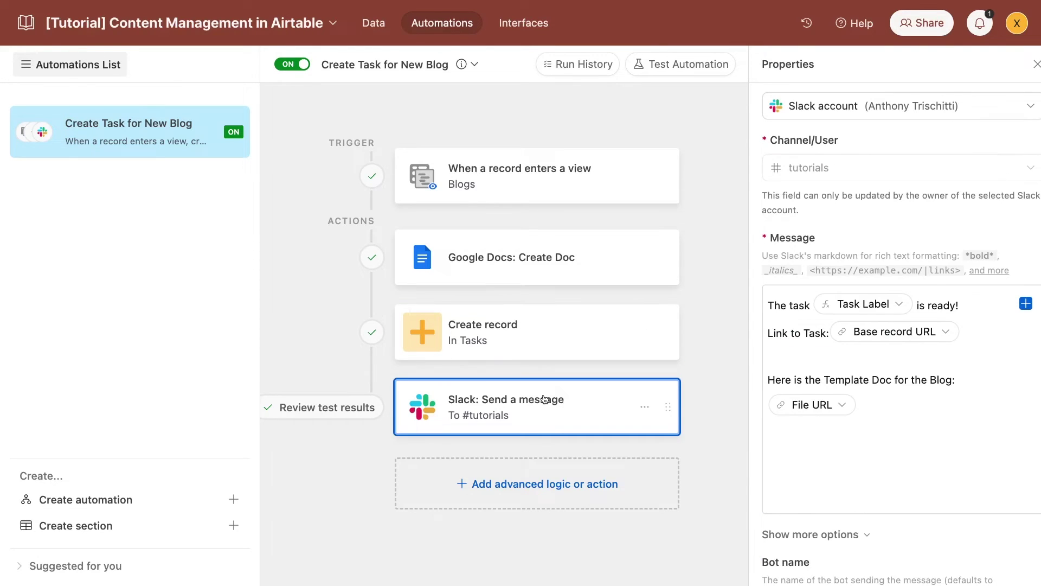
click(812, 366)
scroll(853, 362, down, 2)
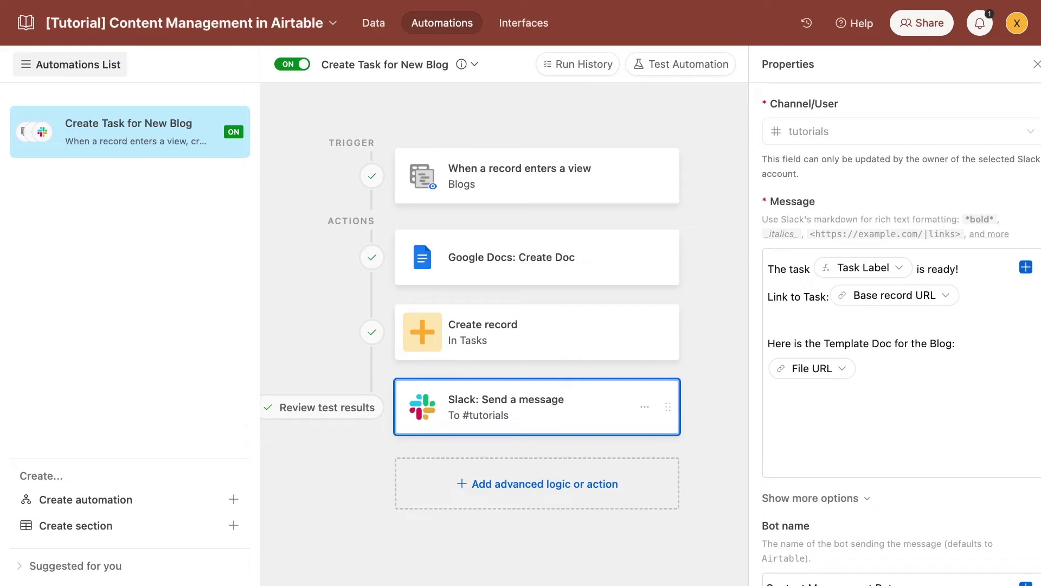
Fill the Content Form with title New Example Blog, 'Example description' and 'Example SEO description'
click(537, 332)
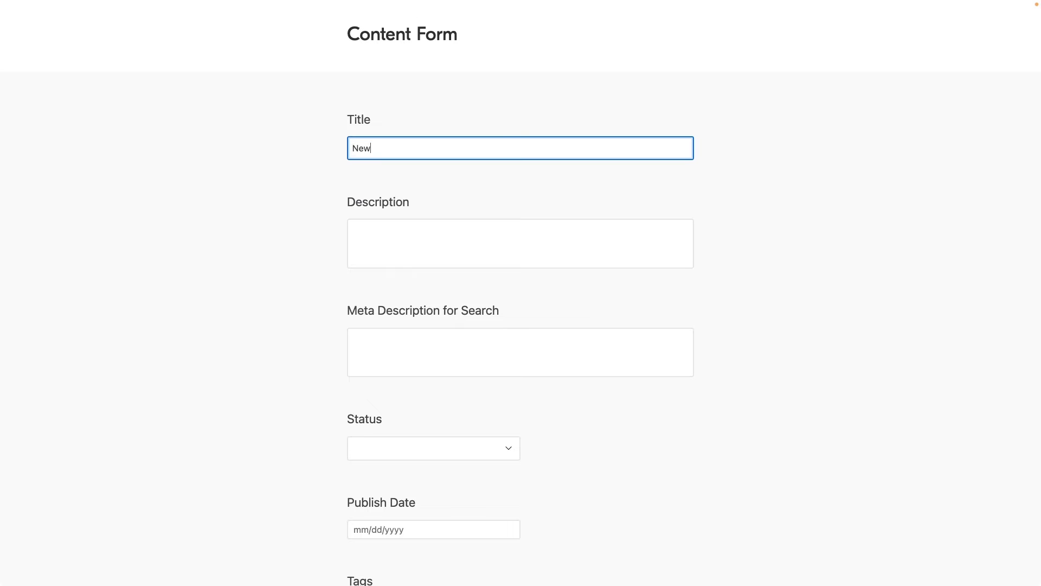
text(Example Blog)
click(521, 244)
text(Example description)
click(521, 351)
text(Example SEO)
scroll(521, 293, down, 2)
text(description)
scroll(518, 331, down, 3)
Set status Proposed, publish date 4/2/2024 and content type Blog, then submit the form
click(434, 213)
click(434, 238)
click(434, 294)
click(497, 314)
click(497, 314)
click(413, 359)
scroll(509, 360, down, 3)
click(481, 318)
click(406, 411)
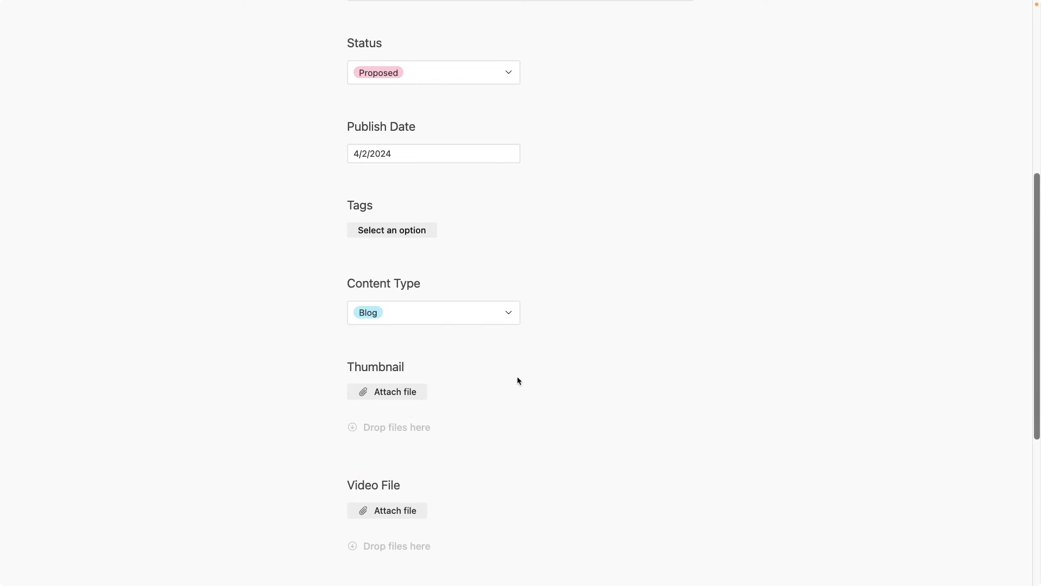
scroll(516, 375, down, 5)
click(401, 385)
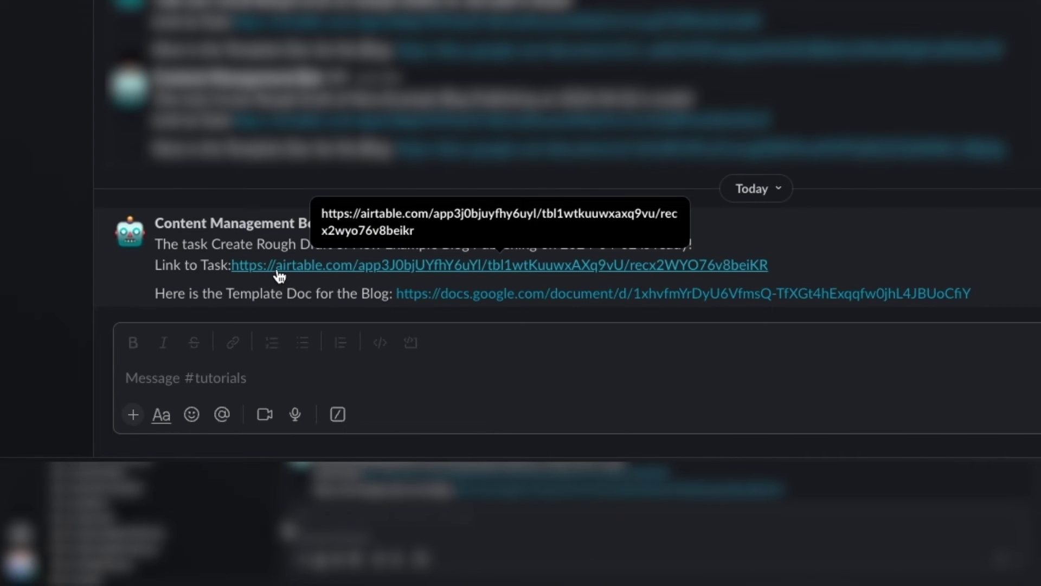
click(278, 270)
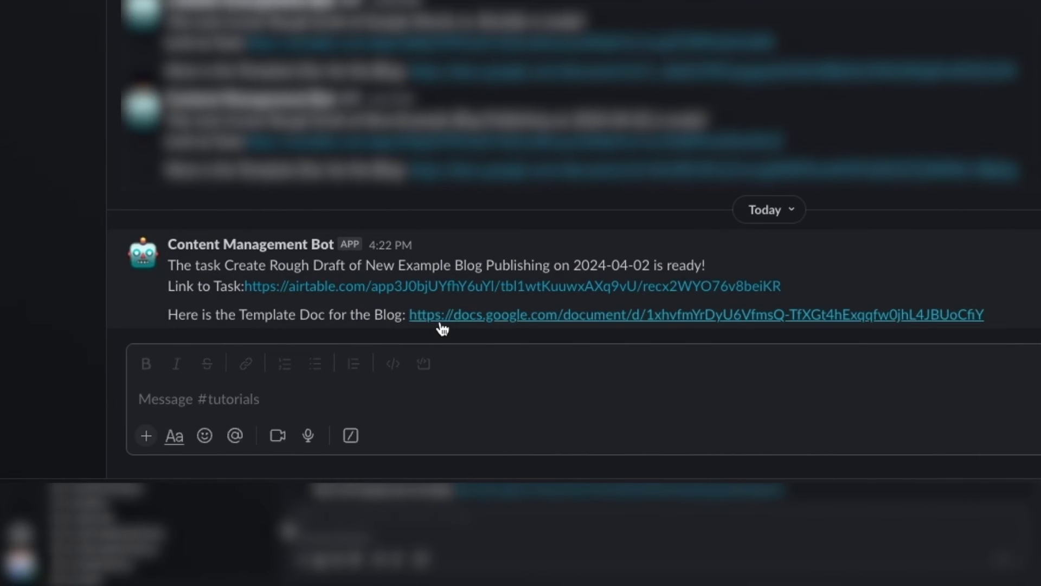
Open the generated 'New Example Blog - Blog' Google Doc via the Slack message's Template Doc link
click(454, 324)
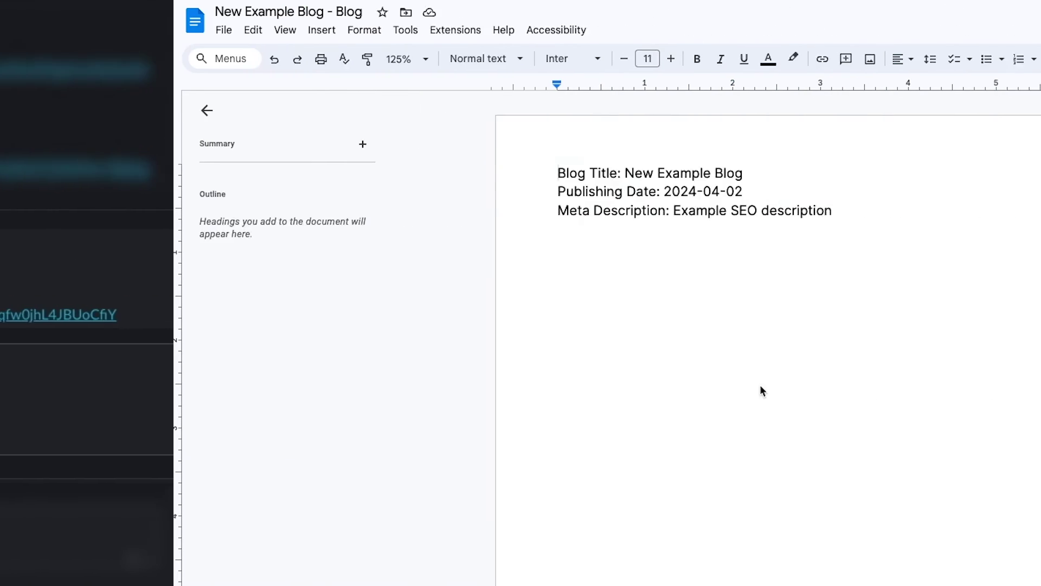